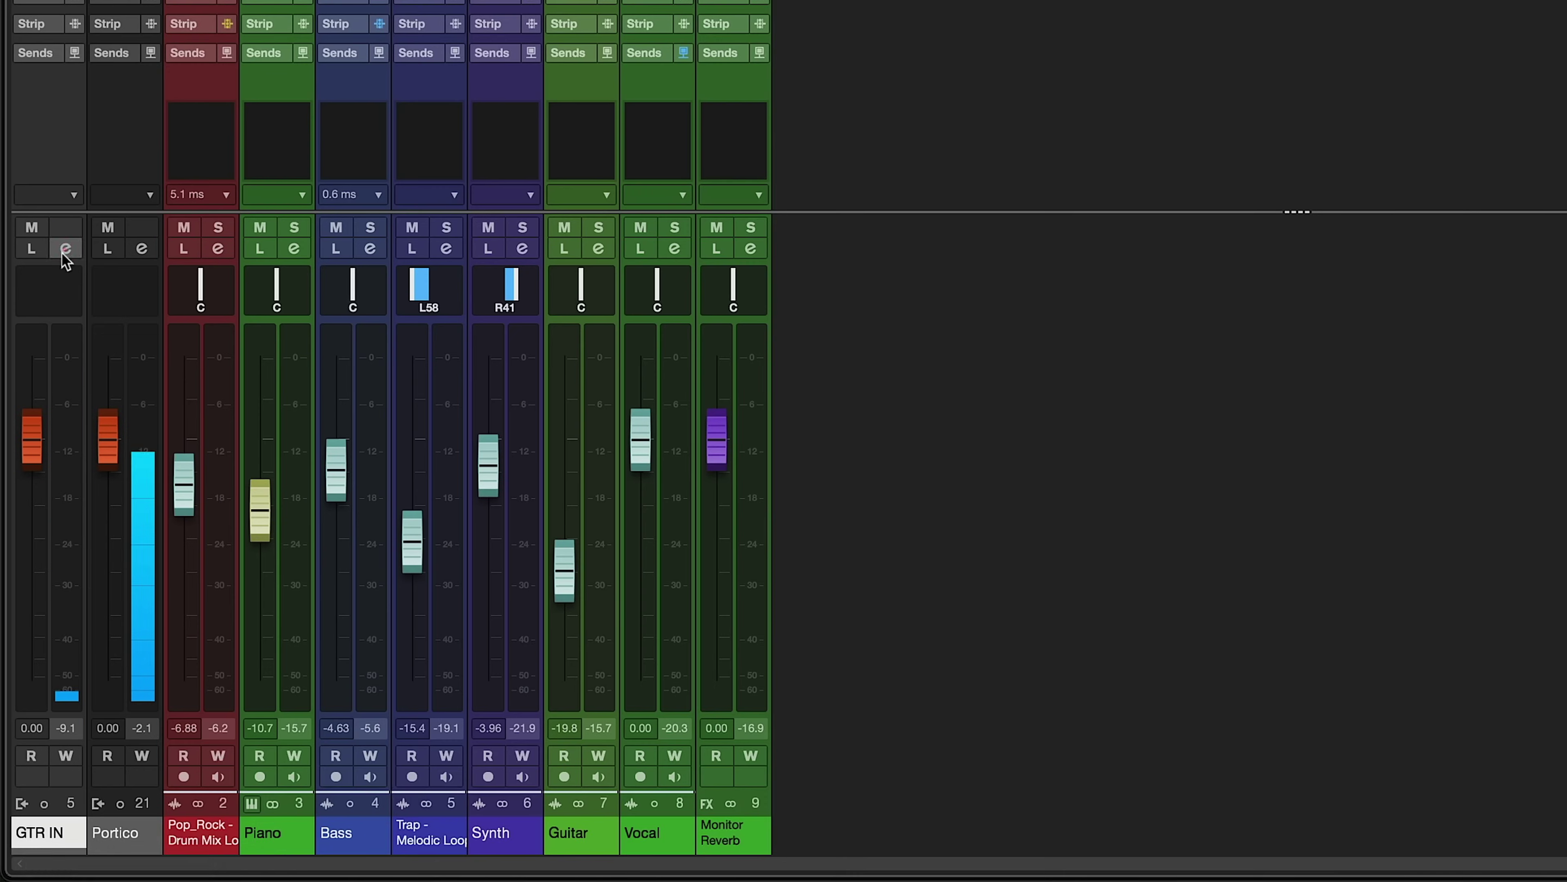
# - Open the GTR IN input channel's settings to review them, then return to the Project window
pyautogui.click(65, 248)
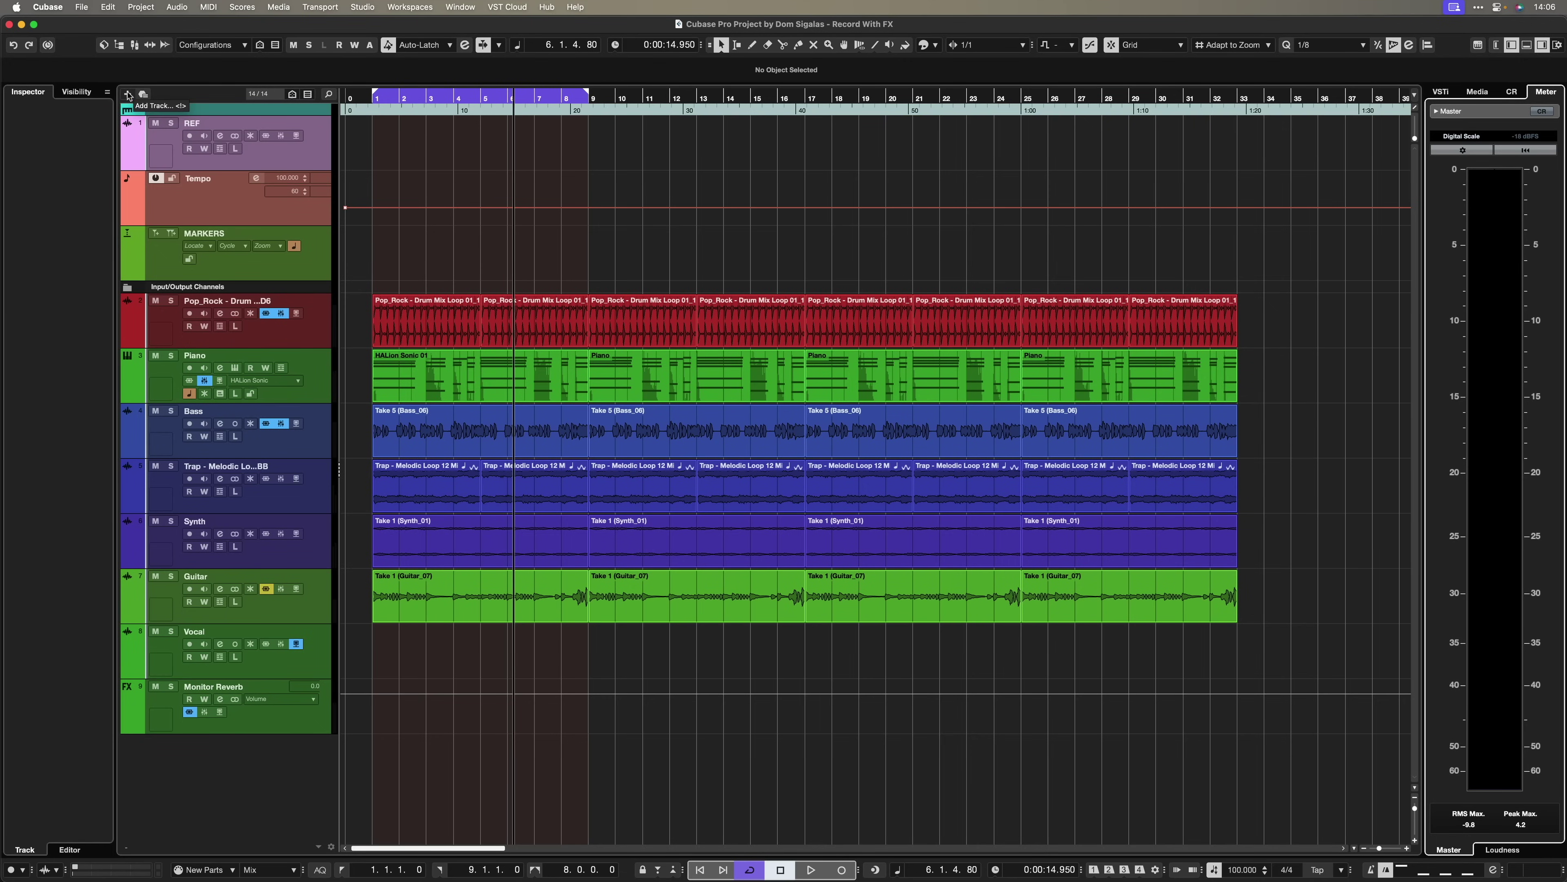
# - Set up a new audio track with GTR IN as input and Stereo configuration
pyautogui.click(127, 93)
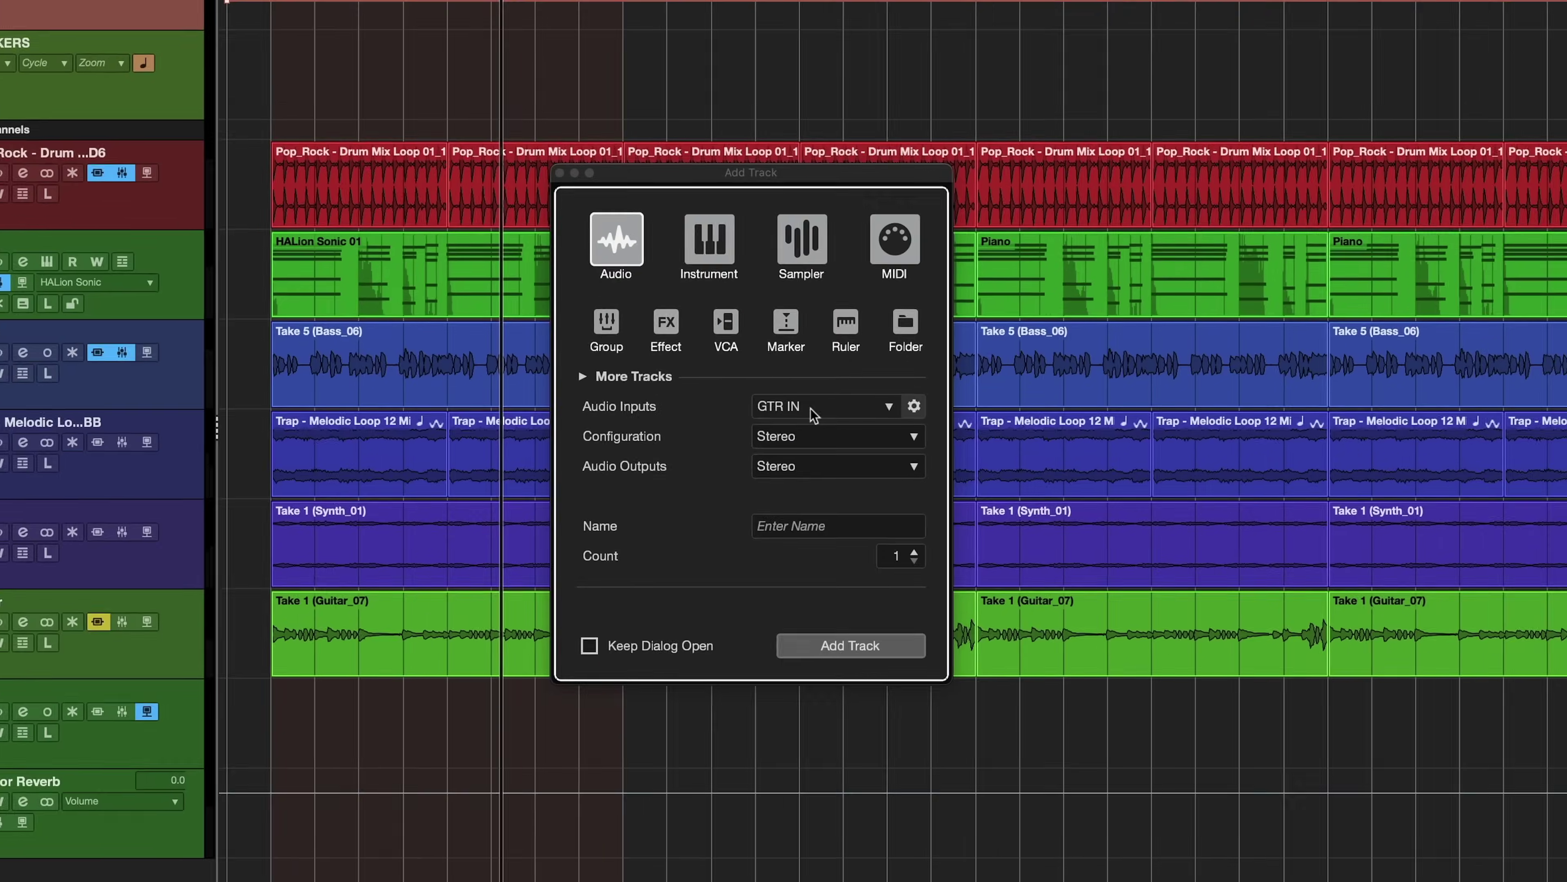
pyautogui.click(700, 456)
pyautogui.click(711, 438)
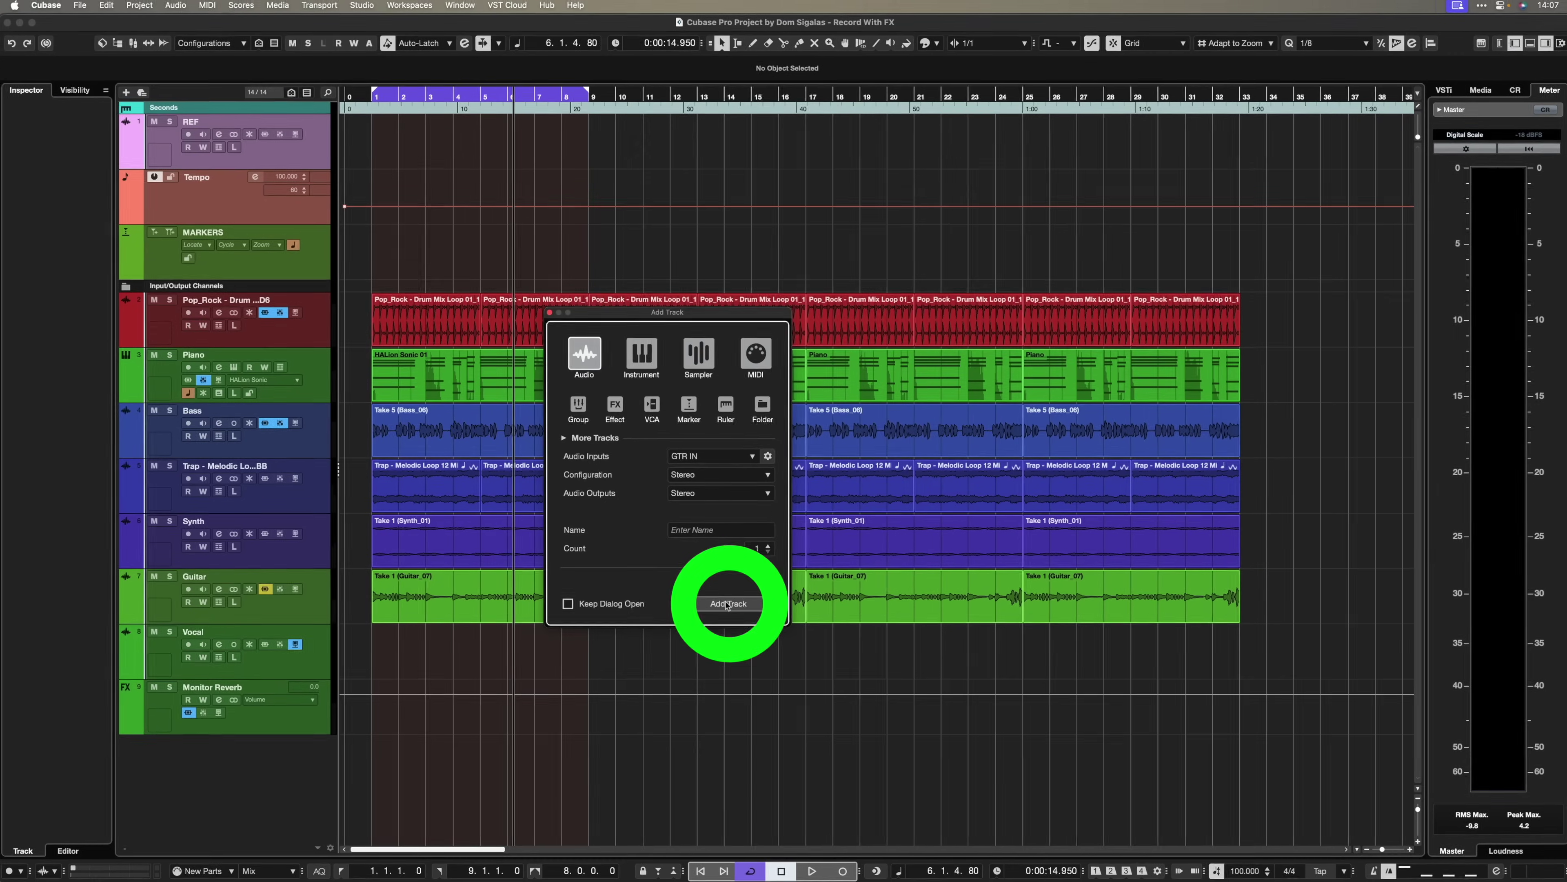
# - Create the GTR Monitor track and record a short test take on it
pyautogui.click(890, 659)
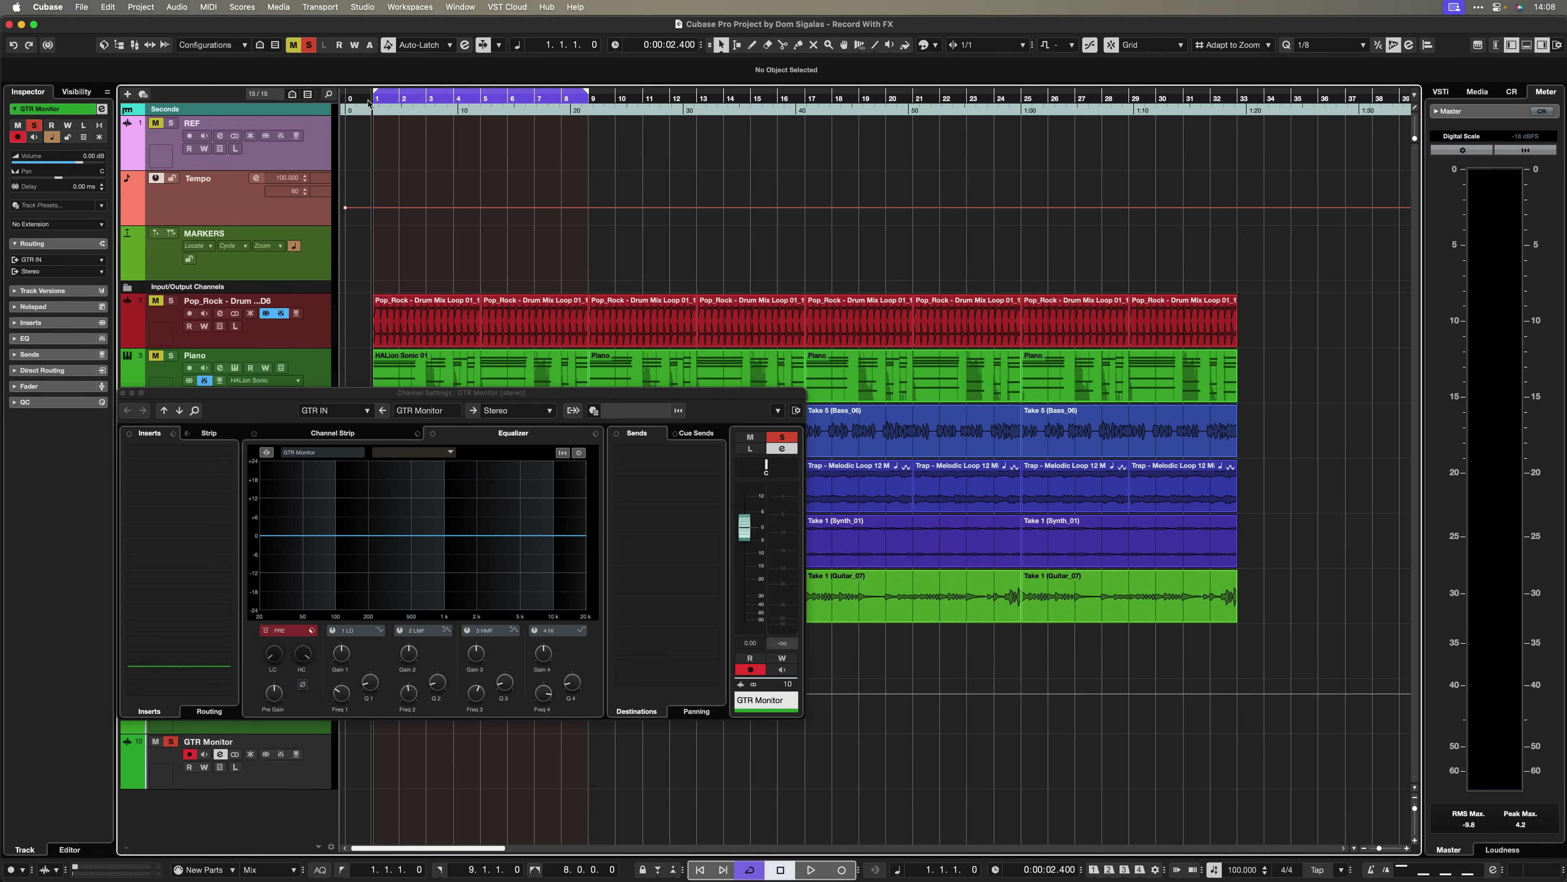
pyautogui.press('KP_Multiply')
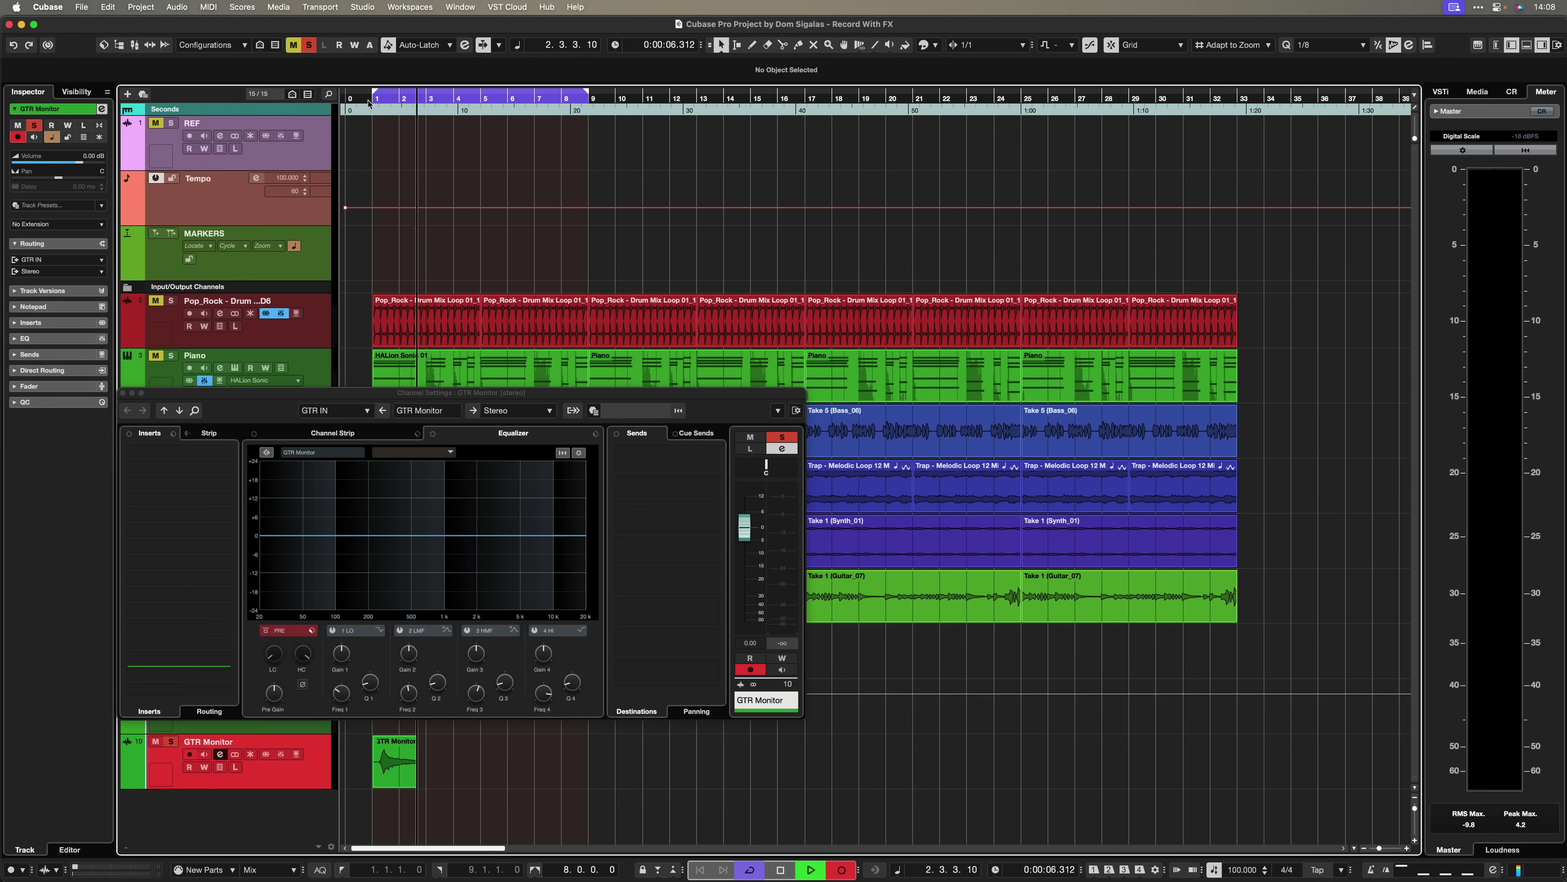
pyautogui.press('space')
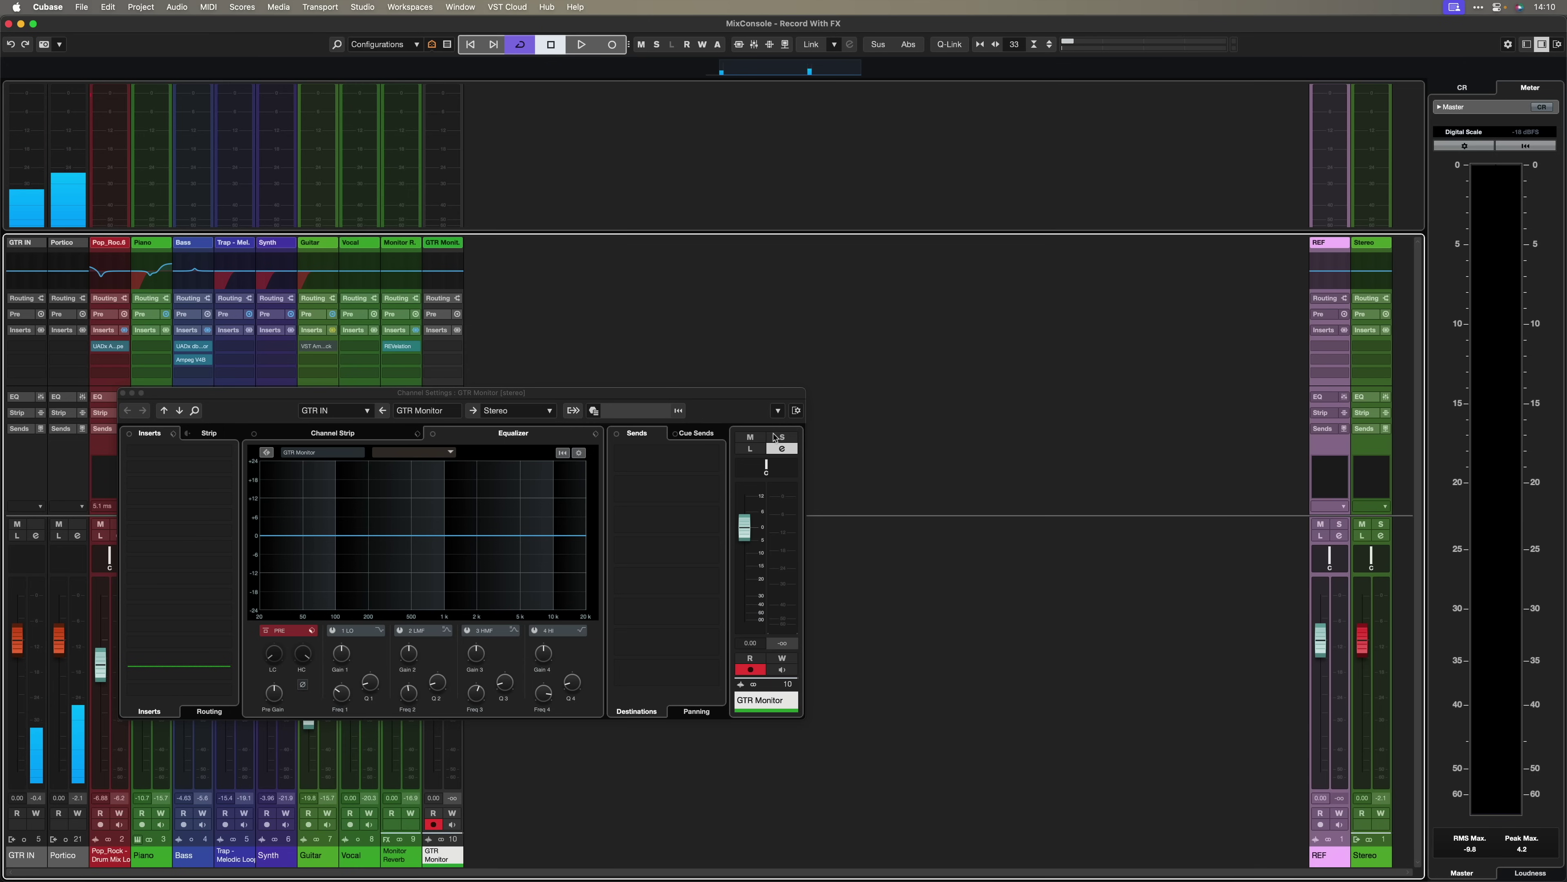
# - Close the MixConsole with F3 to return to the project arrangement
pyautogui.press('F3')
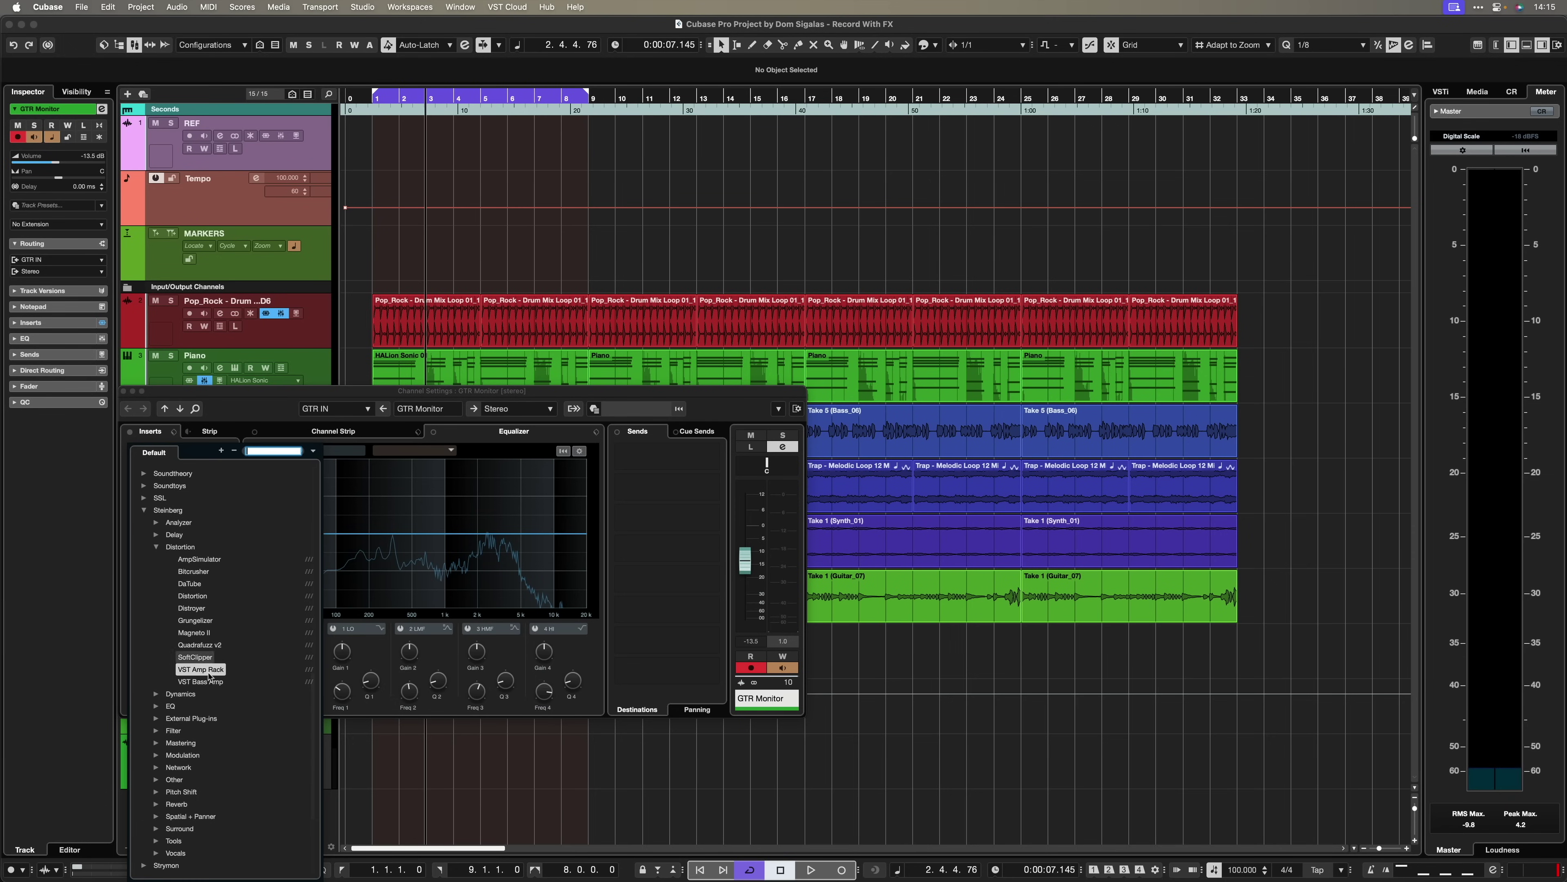
# - Load VST Amp Rack on GTR Monitor's first insert and raise its fader to -1.22 dB
pyautogui.click(201, 669)
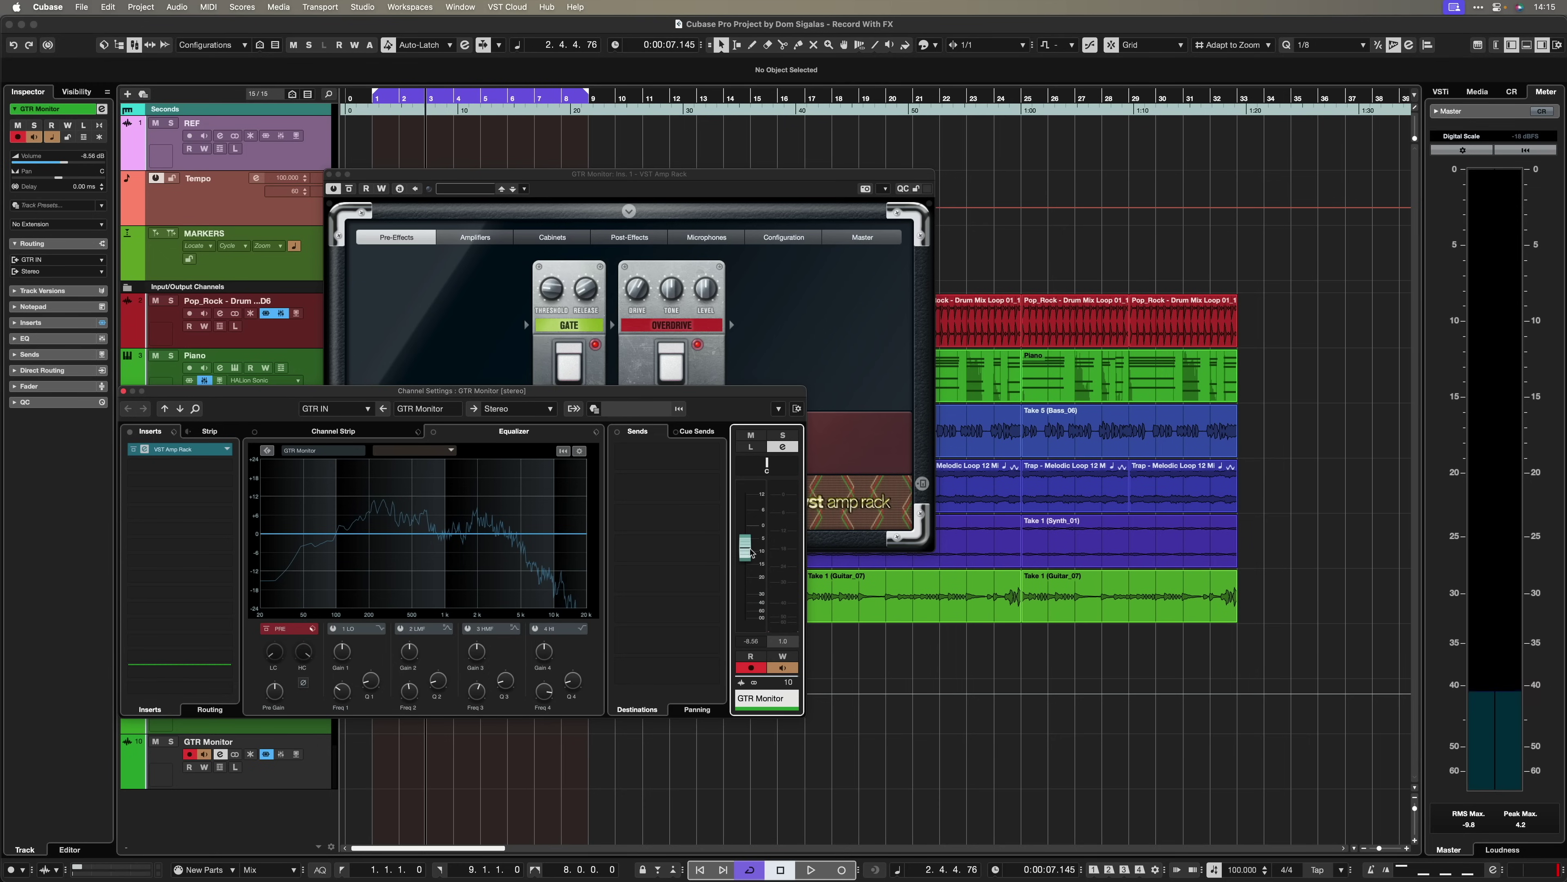
pyautogui.moveTo(752, 553); pyautogui.dragTo(752, 532)
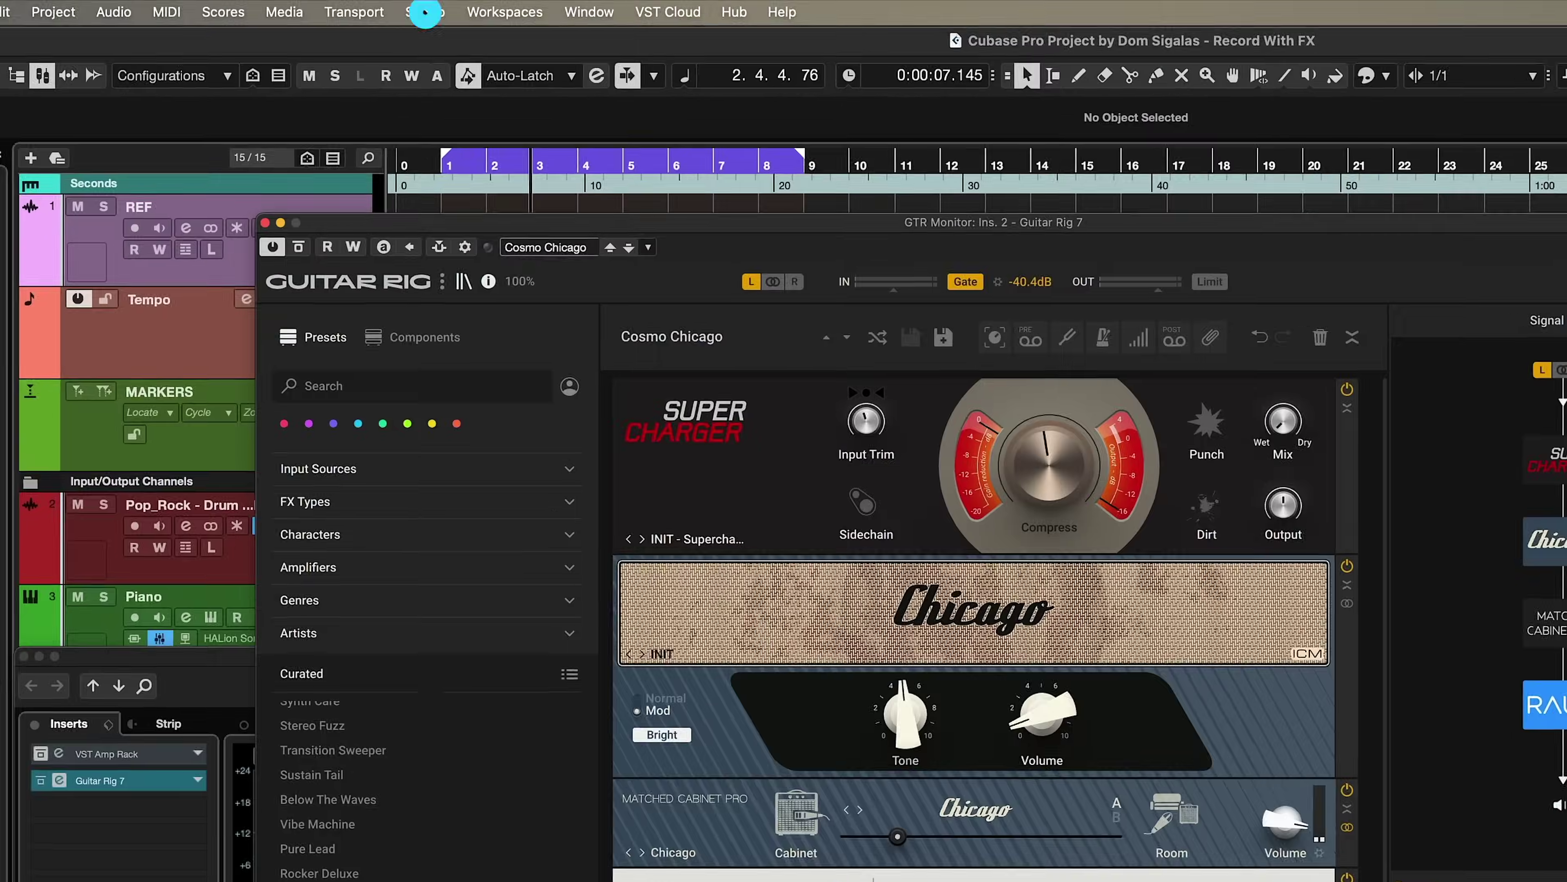
# - Open Studio Setup and view the CoreAudio device settings
pyautogui.click(401, 10)
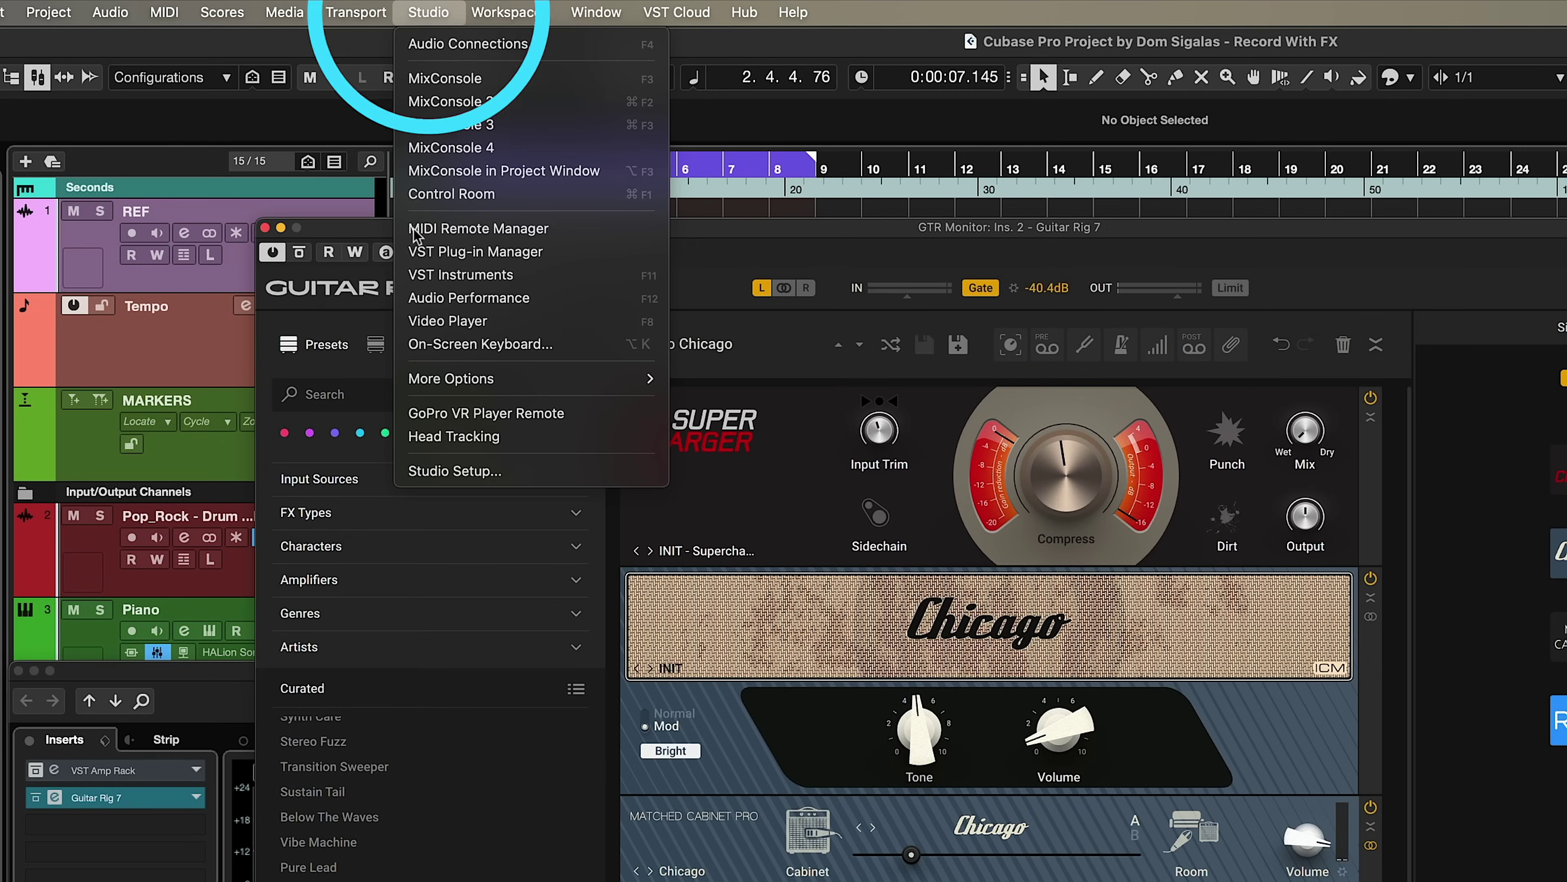
pyautogui.click(461, 472)
pyautogui.click(769, 329)
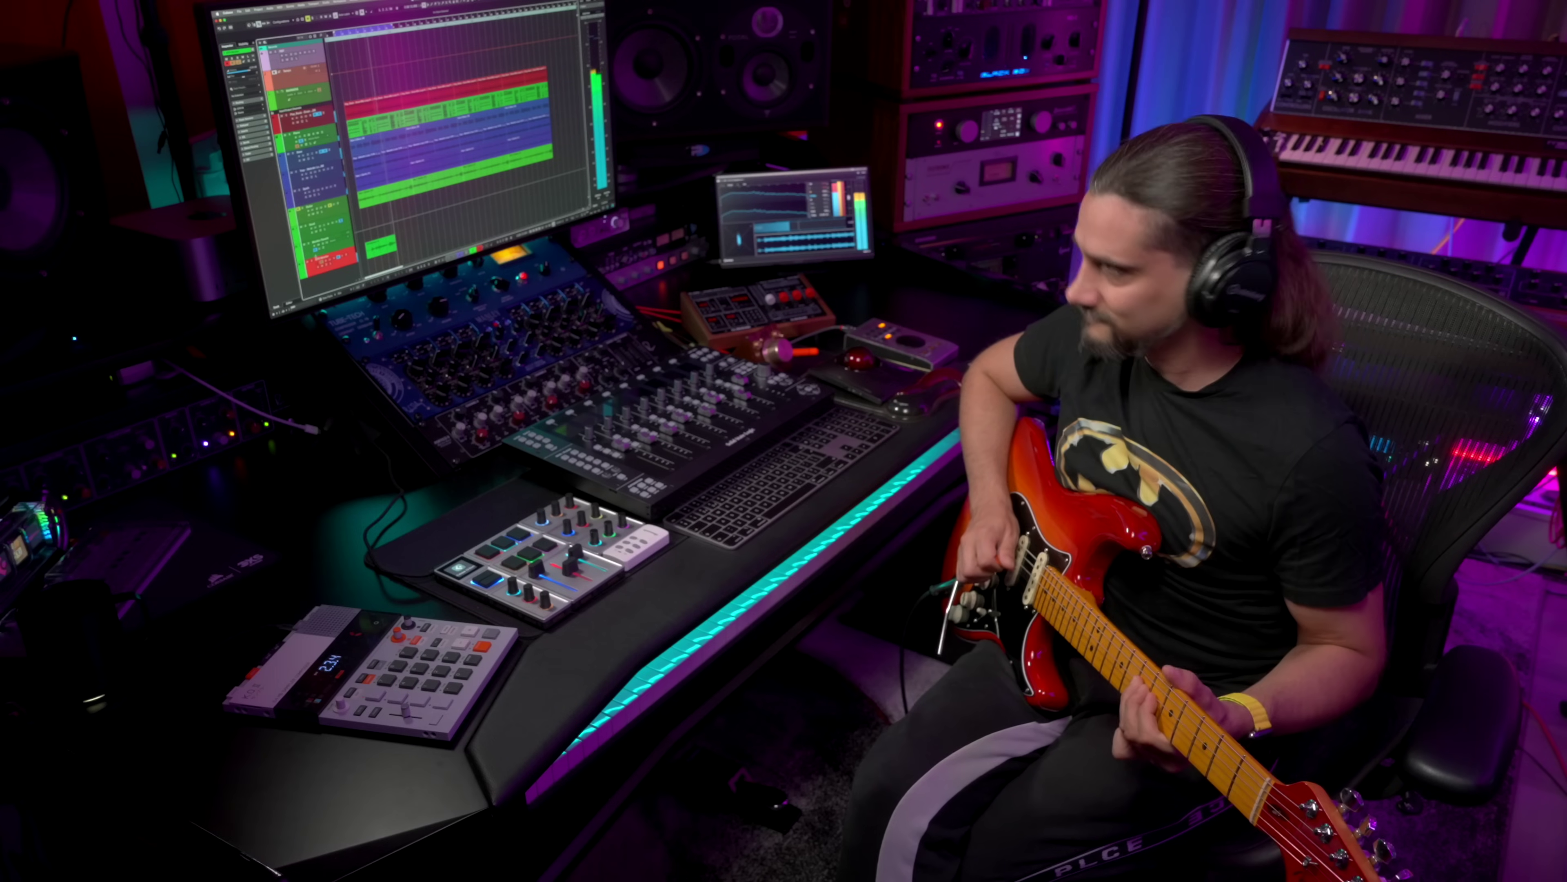
# - Stop the GTR Monitor_07 take, solo and play it back, then bypass the Guitar Rig 7 insert
pyautogui.press('space')
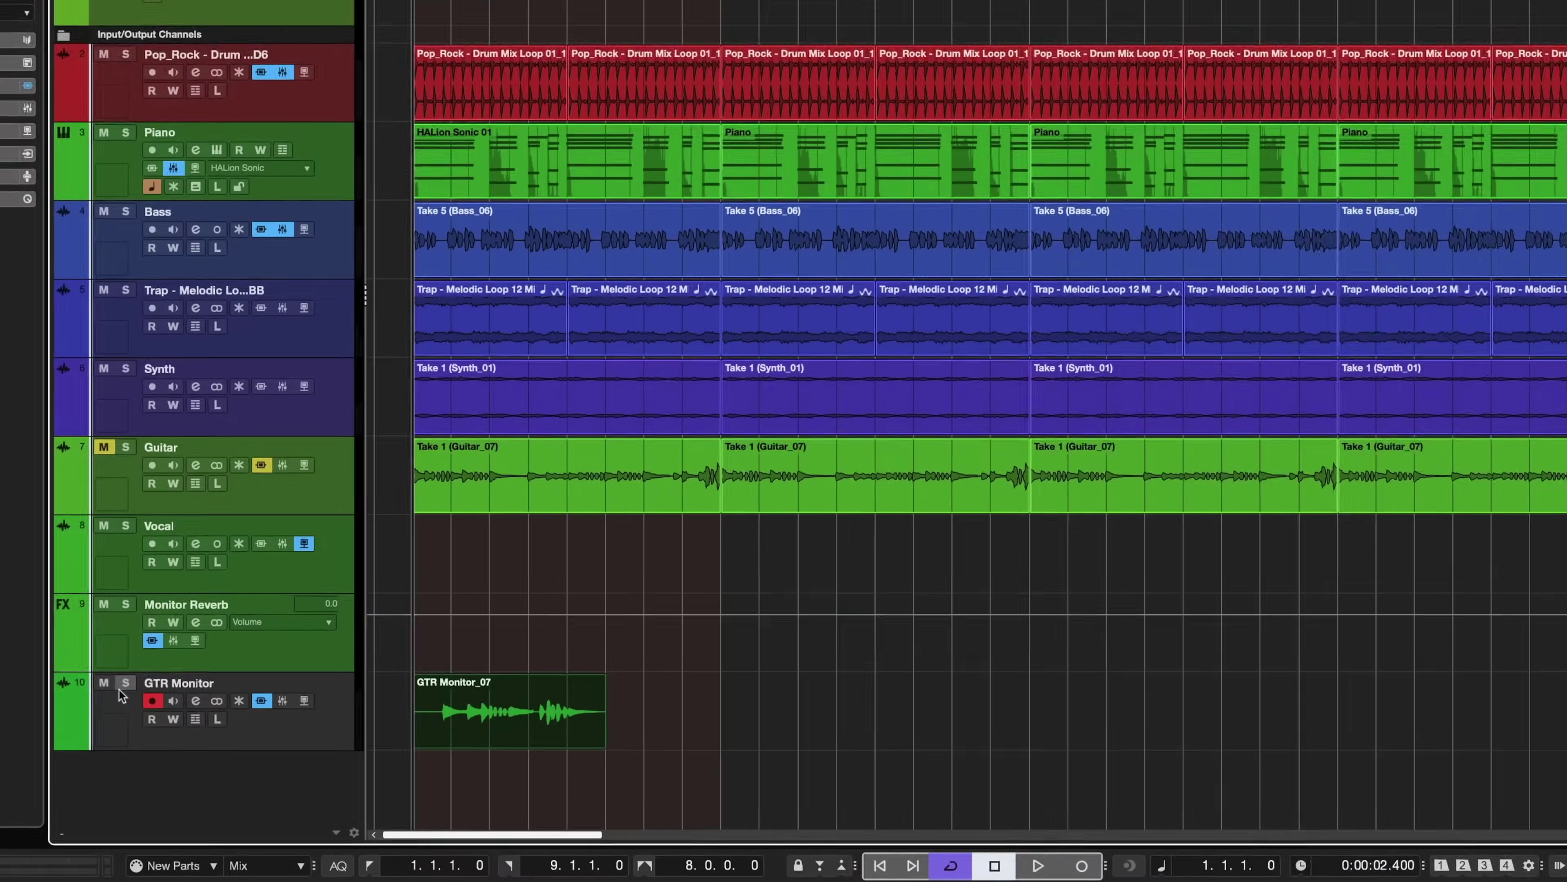
pyautogui.click(94, 646)
pyautogui.press('space')
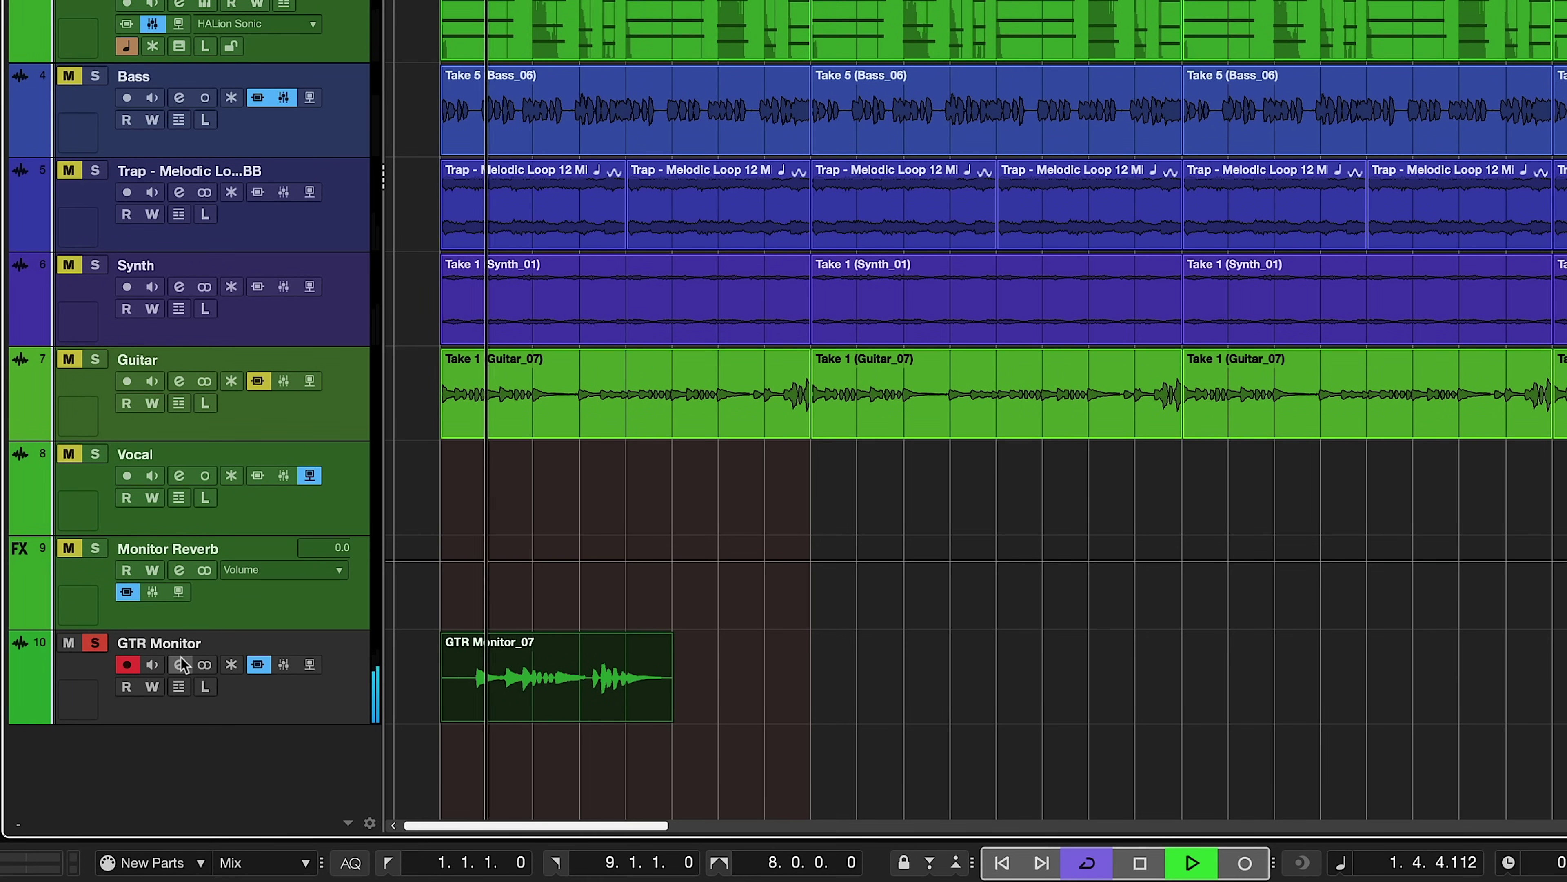
pyautogui.press('space')
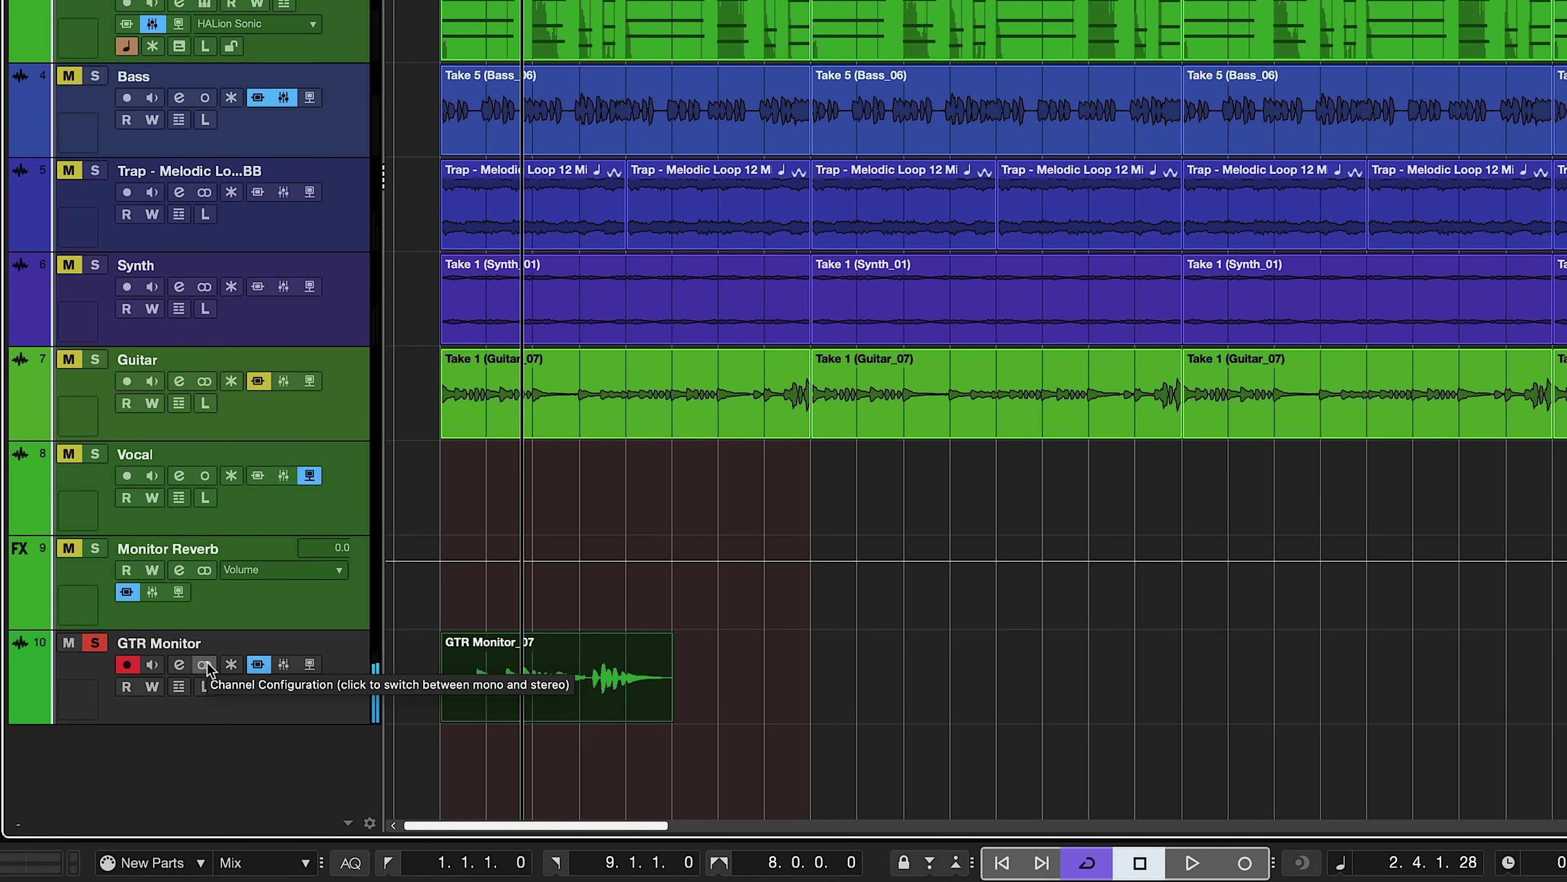
pyautogui.click(179, 663)
pyautogui.click(29, 168)
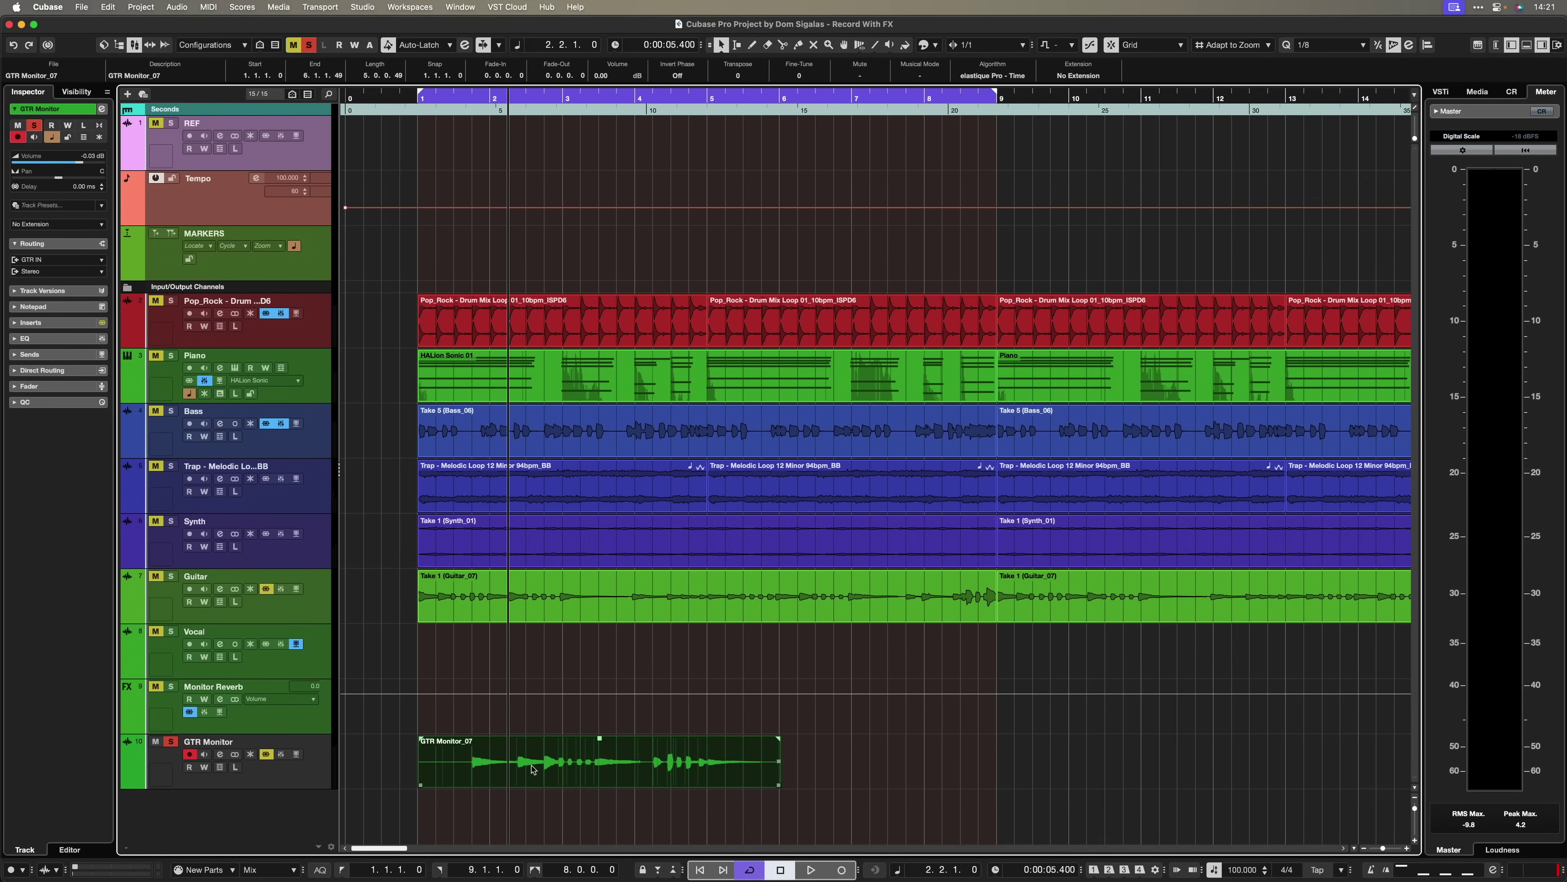
# - Open GTR Monitor_07 in the Sample Editor and quantize its audio to the grid
pyautogui.doubleClick(533, 769)
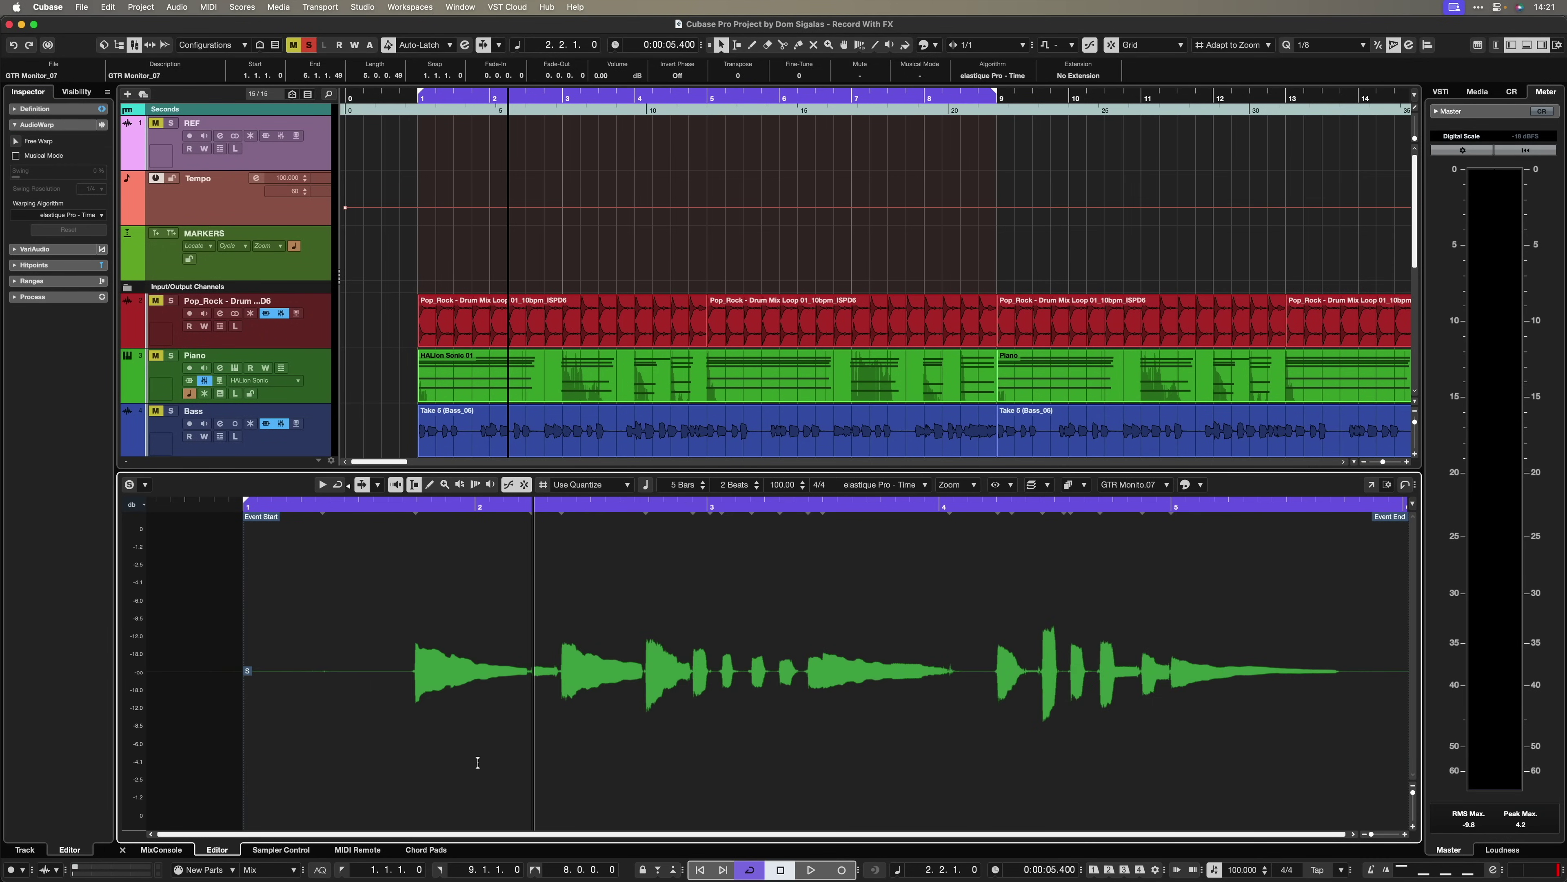
pyautogui.press('q')
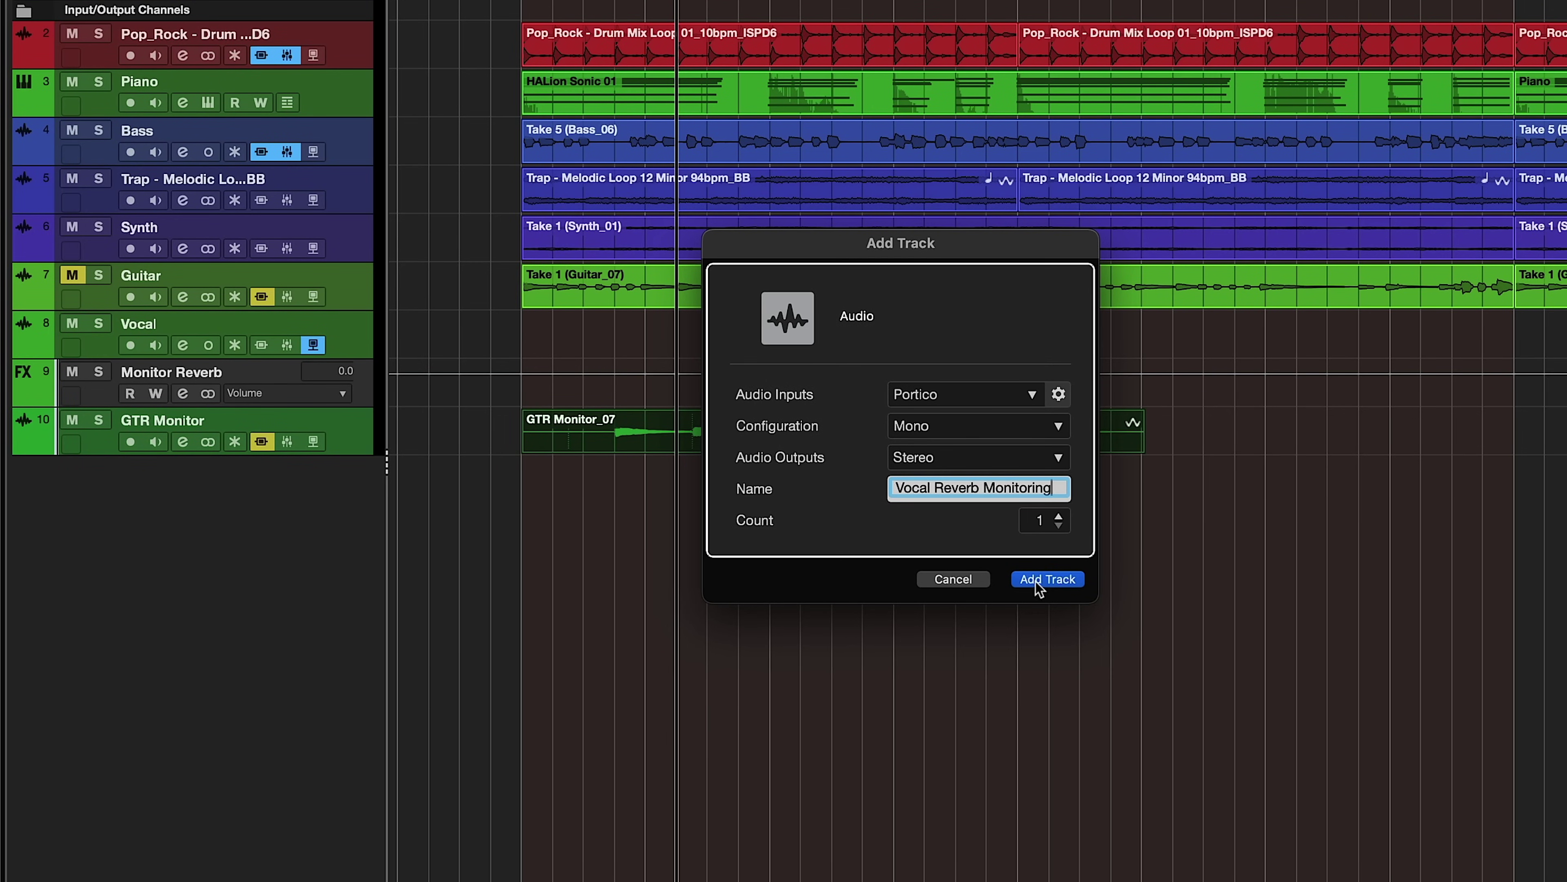
# - Add the Vocal Reverb Monitoring track, move it below GTR Monitor, colour it purple and enlarge it
pyautogui.click(1047, 578)
pyautogui.moveTo(349, 445); pyautogui.dragTo(91, 500)
pyautogui.click(44, 487)
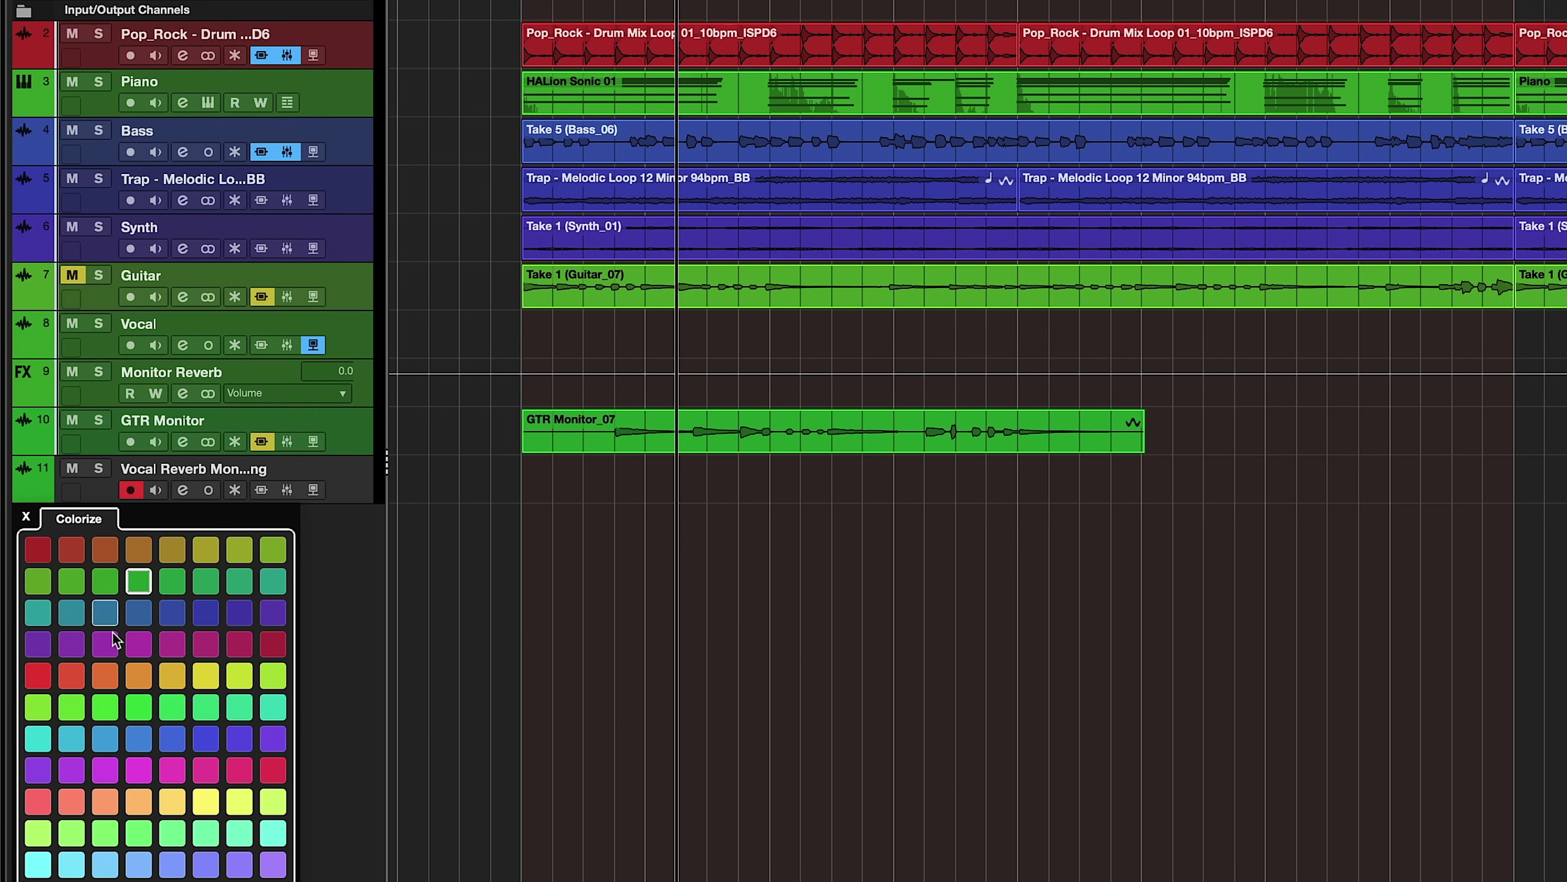
pyautogui.click(311, 515)
pyautogui.moveTo(318, 505); pyautogui.dragTo(299, 762)
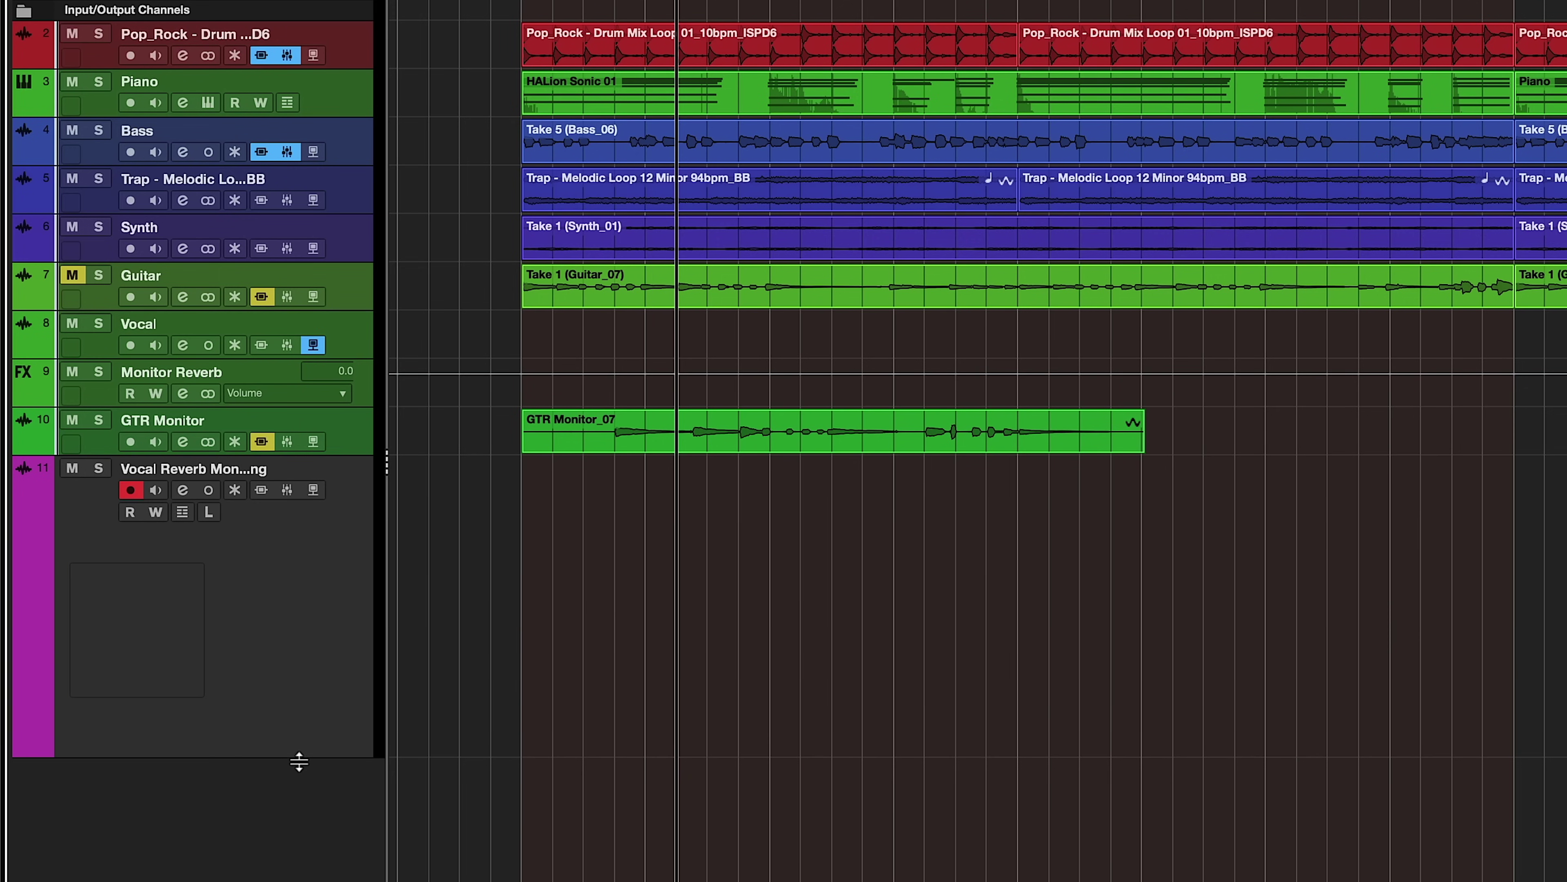
# - Toggle input monitoring on Vocal Reverb Monitoring, then add an FX channel for its first send
pyautogui.click(155, 491)
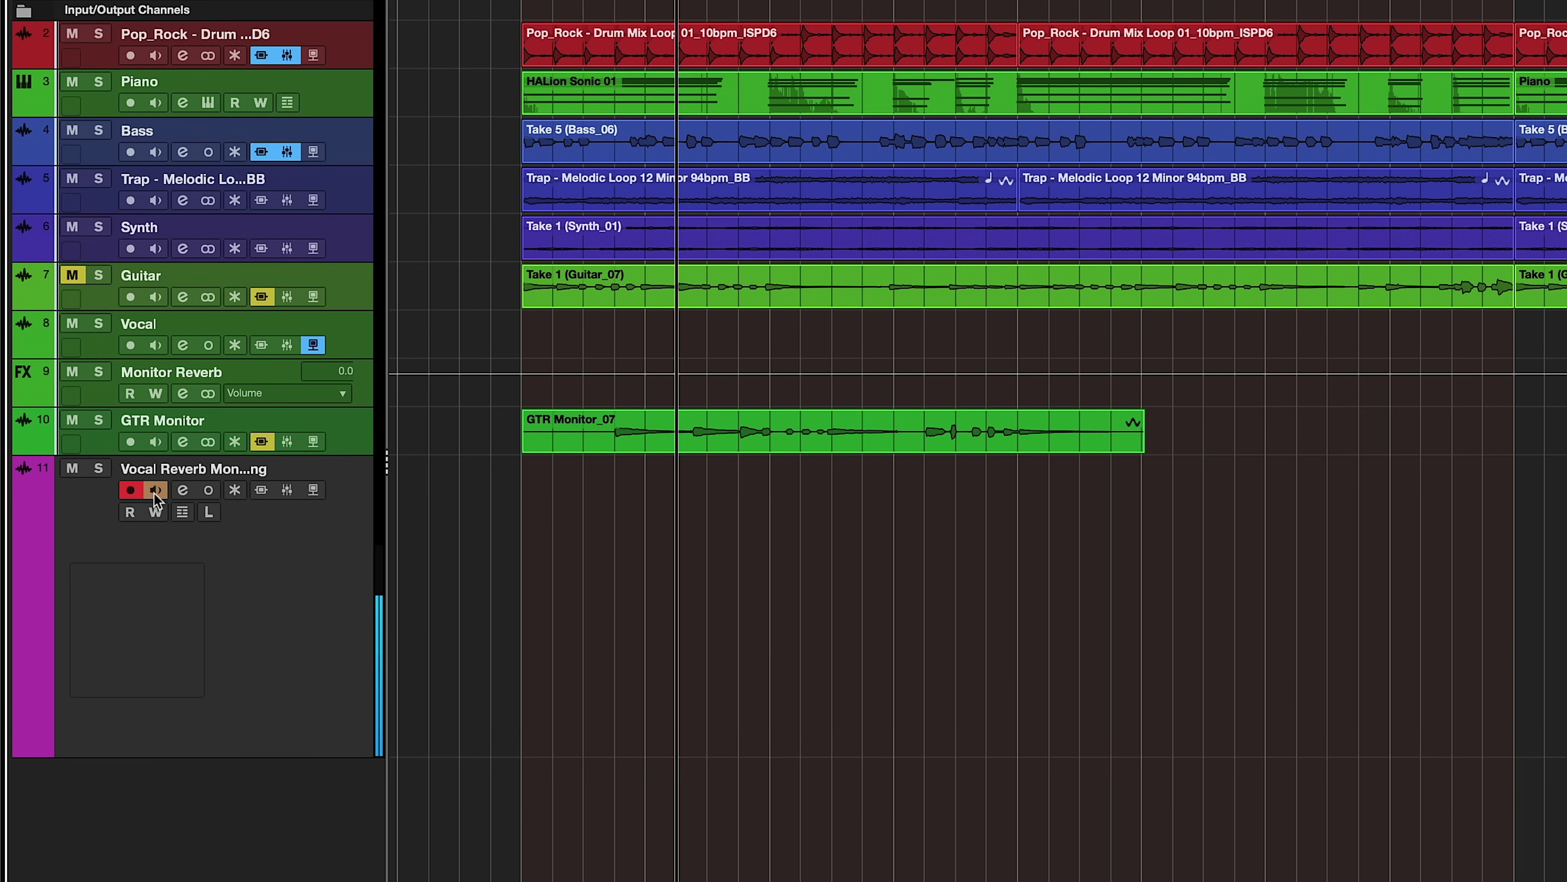
pyautogui.click(154, 493)
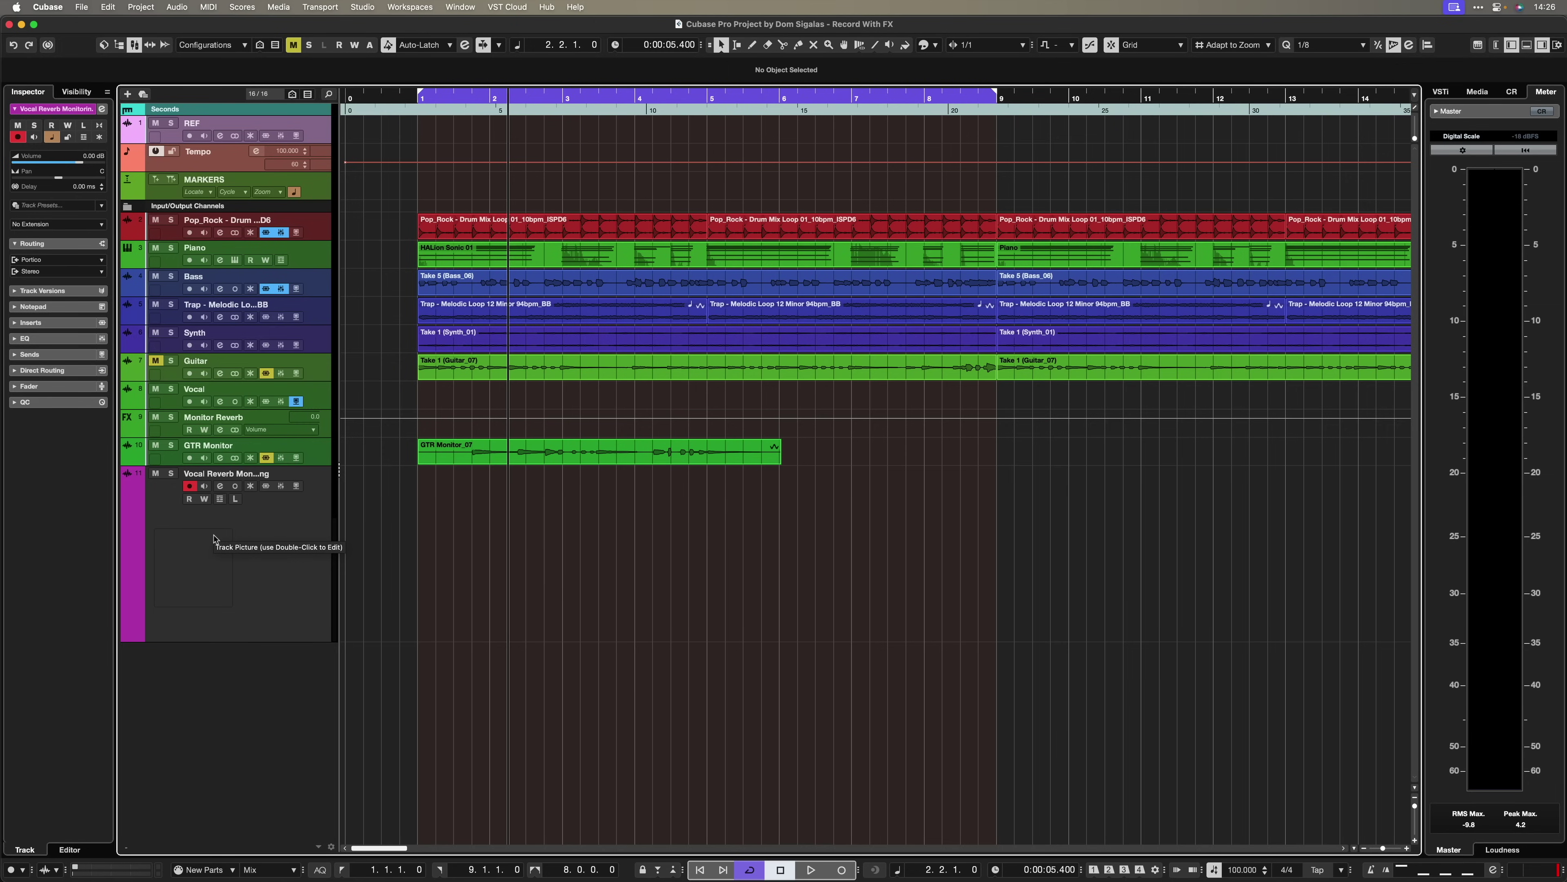
pyautogui.click(219, 487)
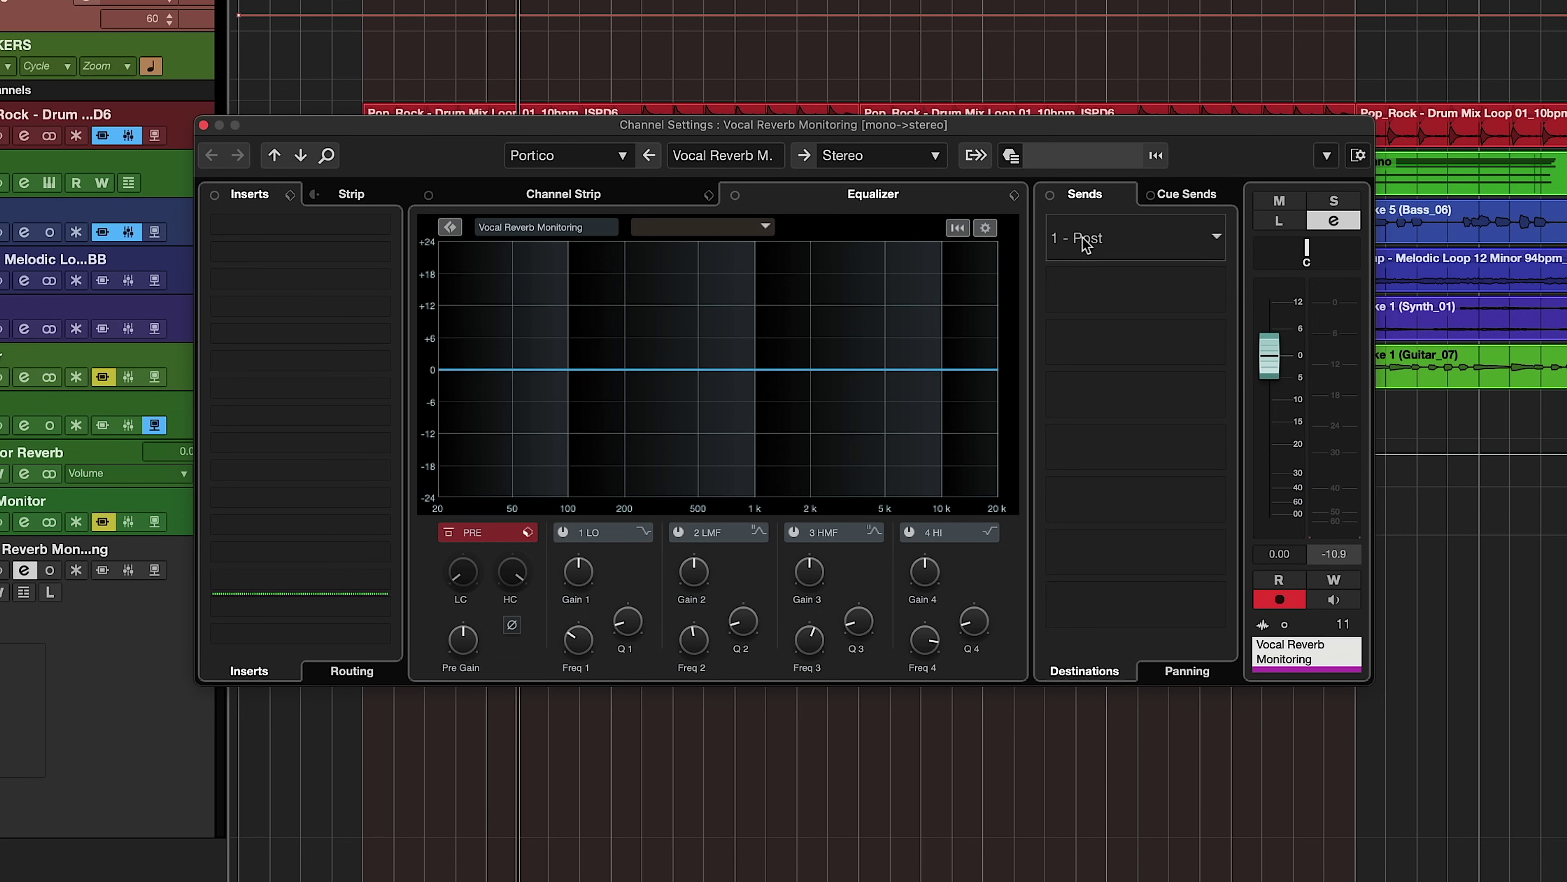
pyautogui.rightClick(1083, 238)
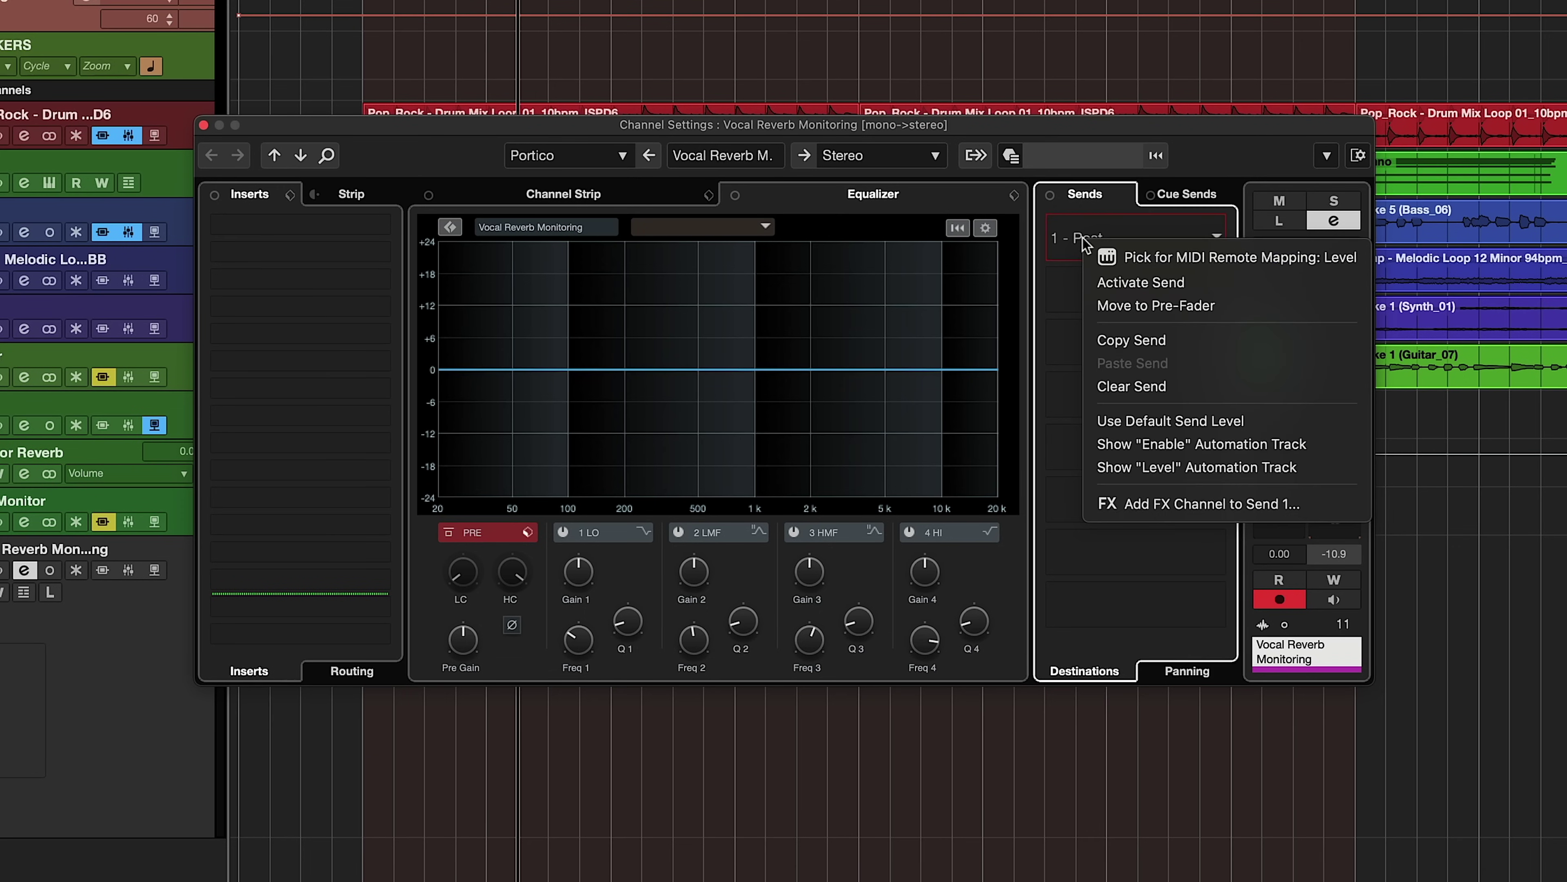
pyautogui.click(1131, 505)
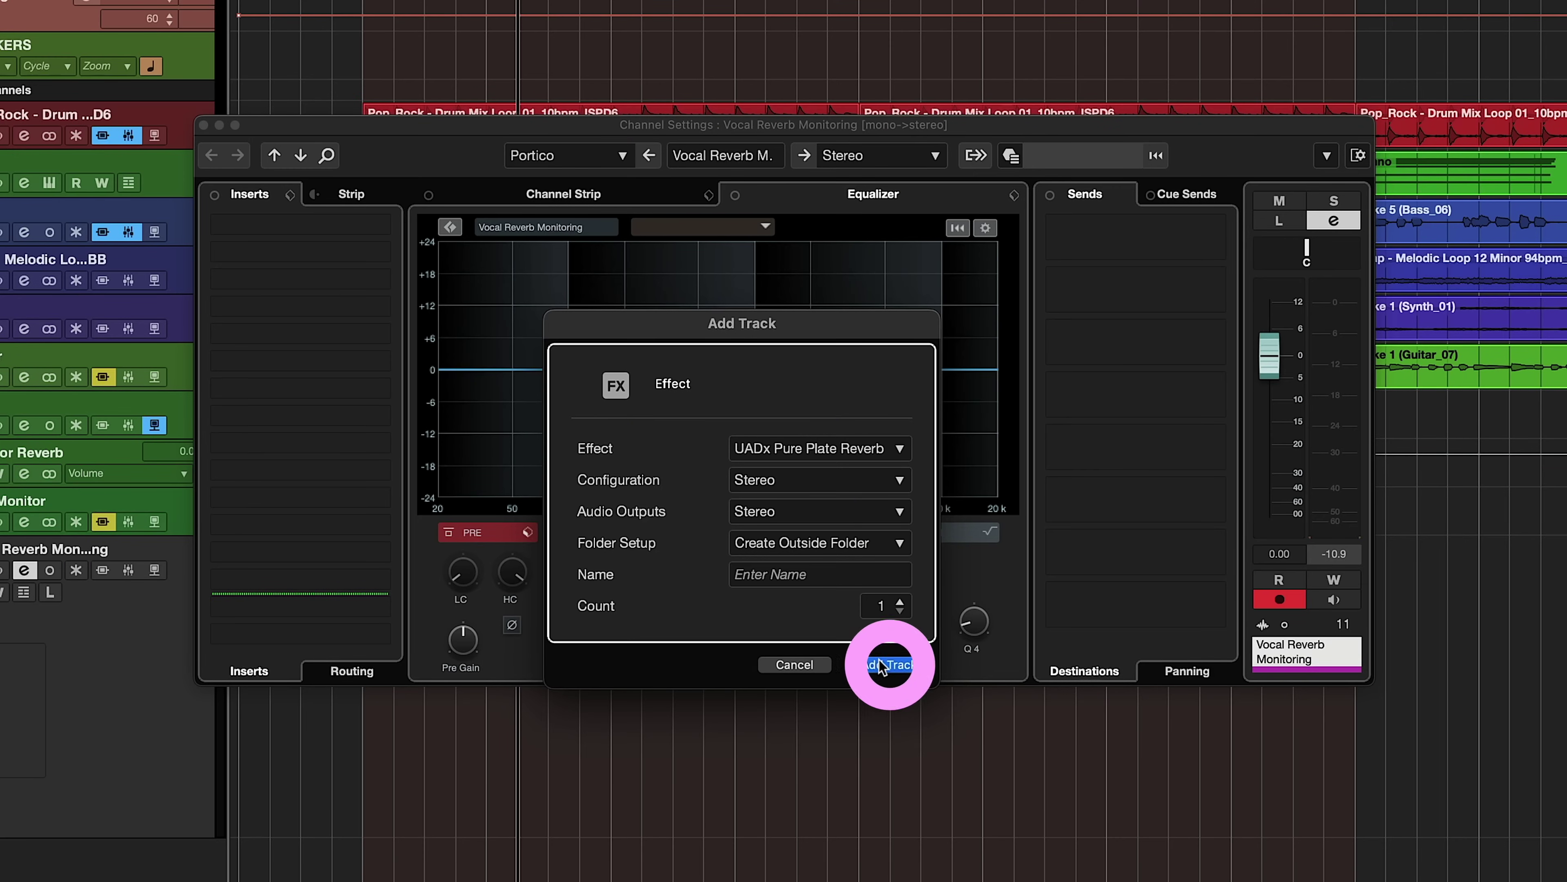
# - Create the UADx Pure Plate Reverb FX channel and make its send pre-fader at -oo
pyautogui.click(882, 665)
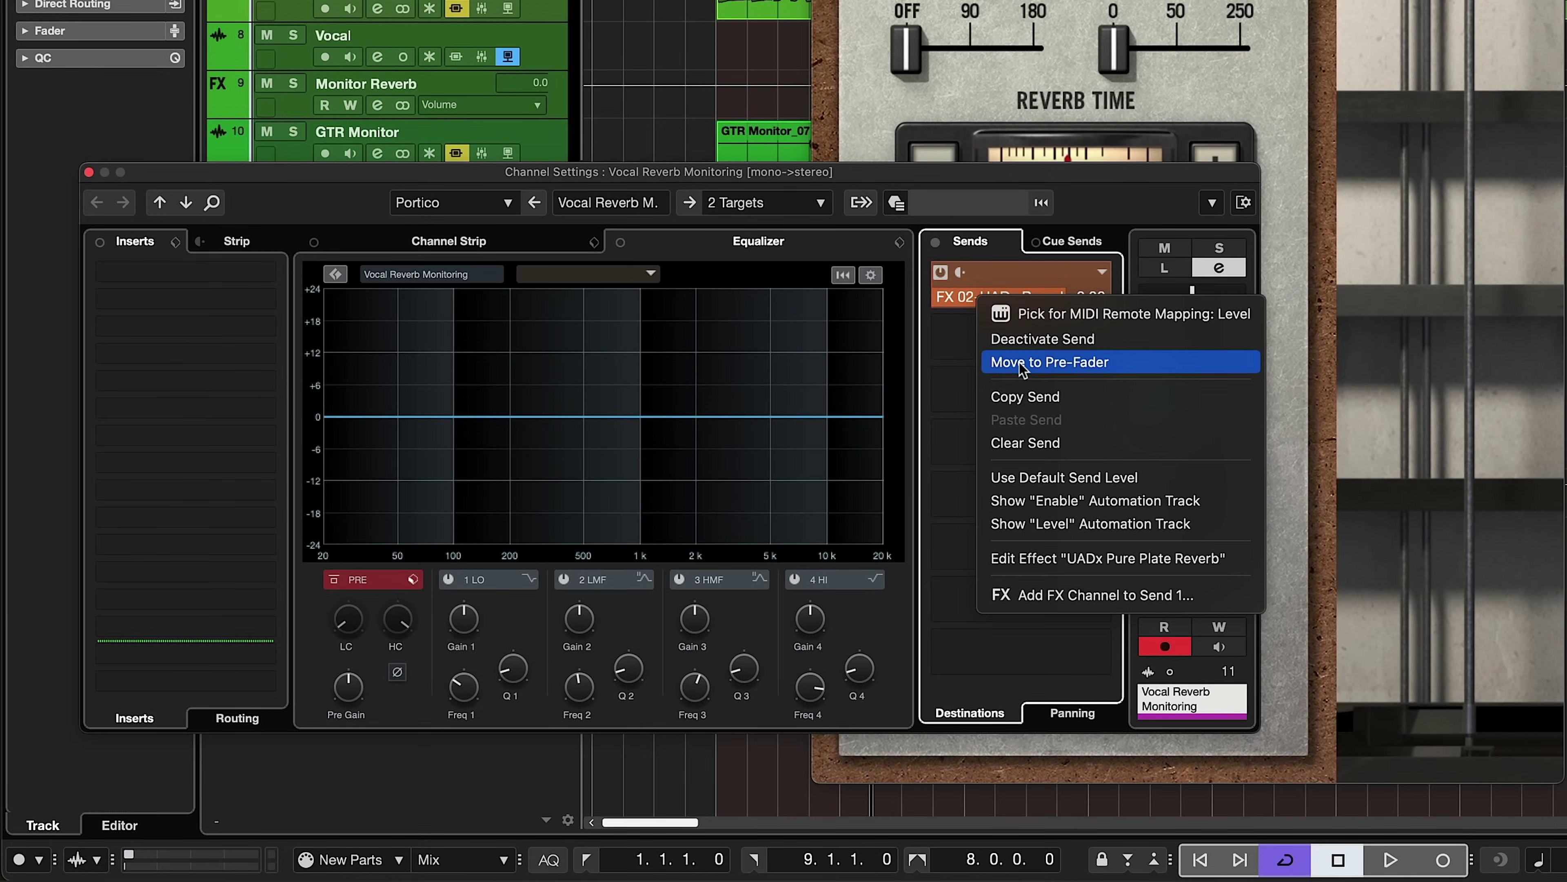
pyautogui.press('Escape')
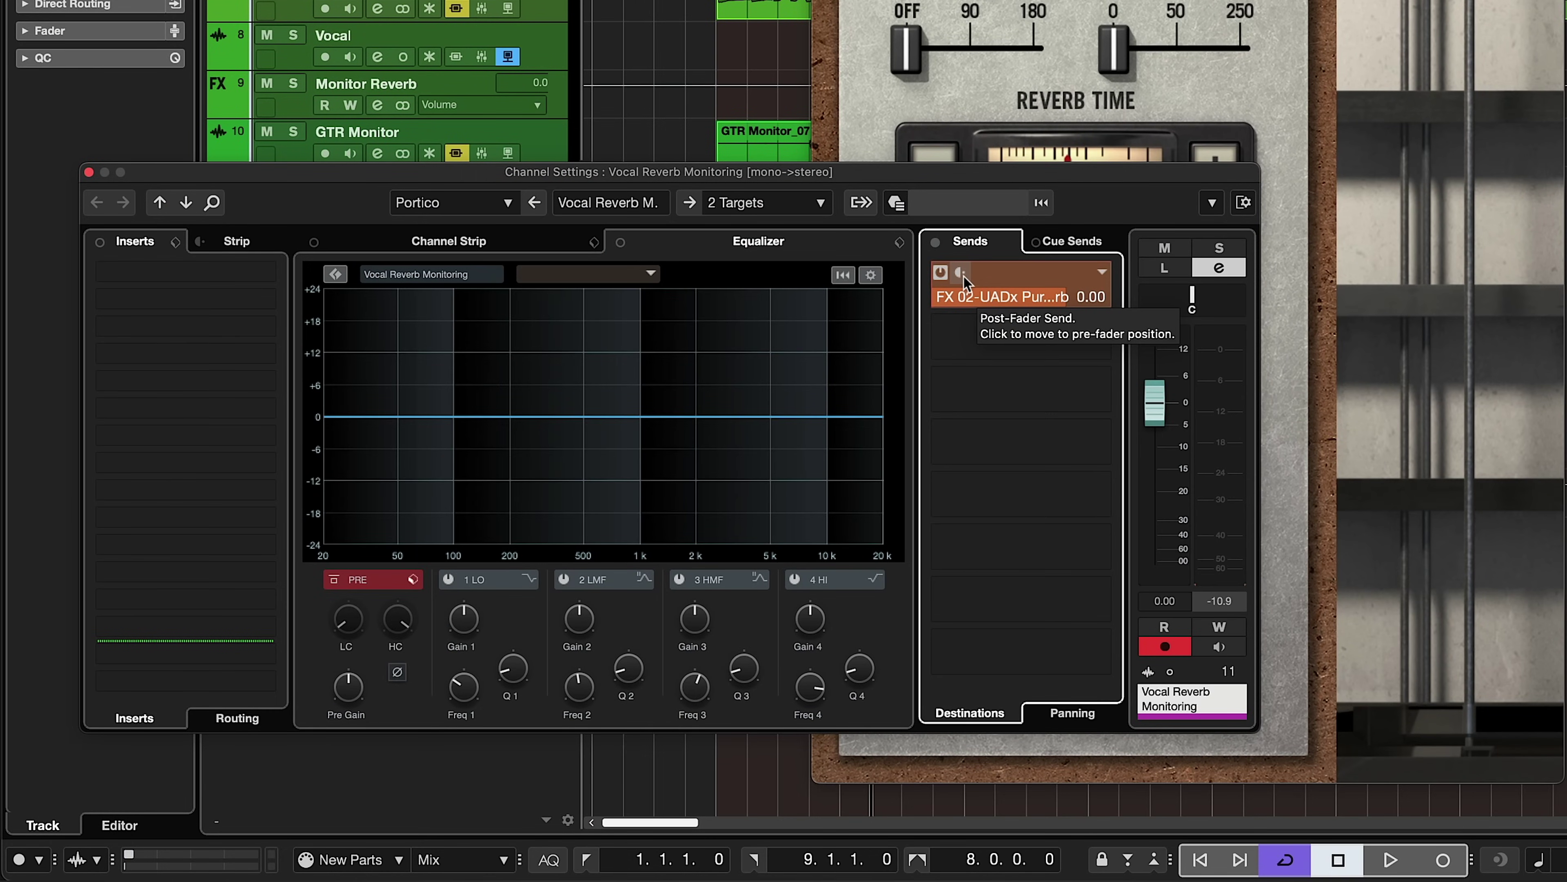
pyautogui.click(961, 274)
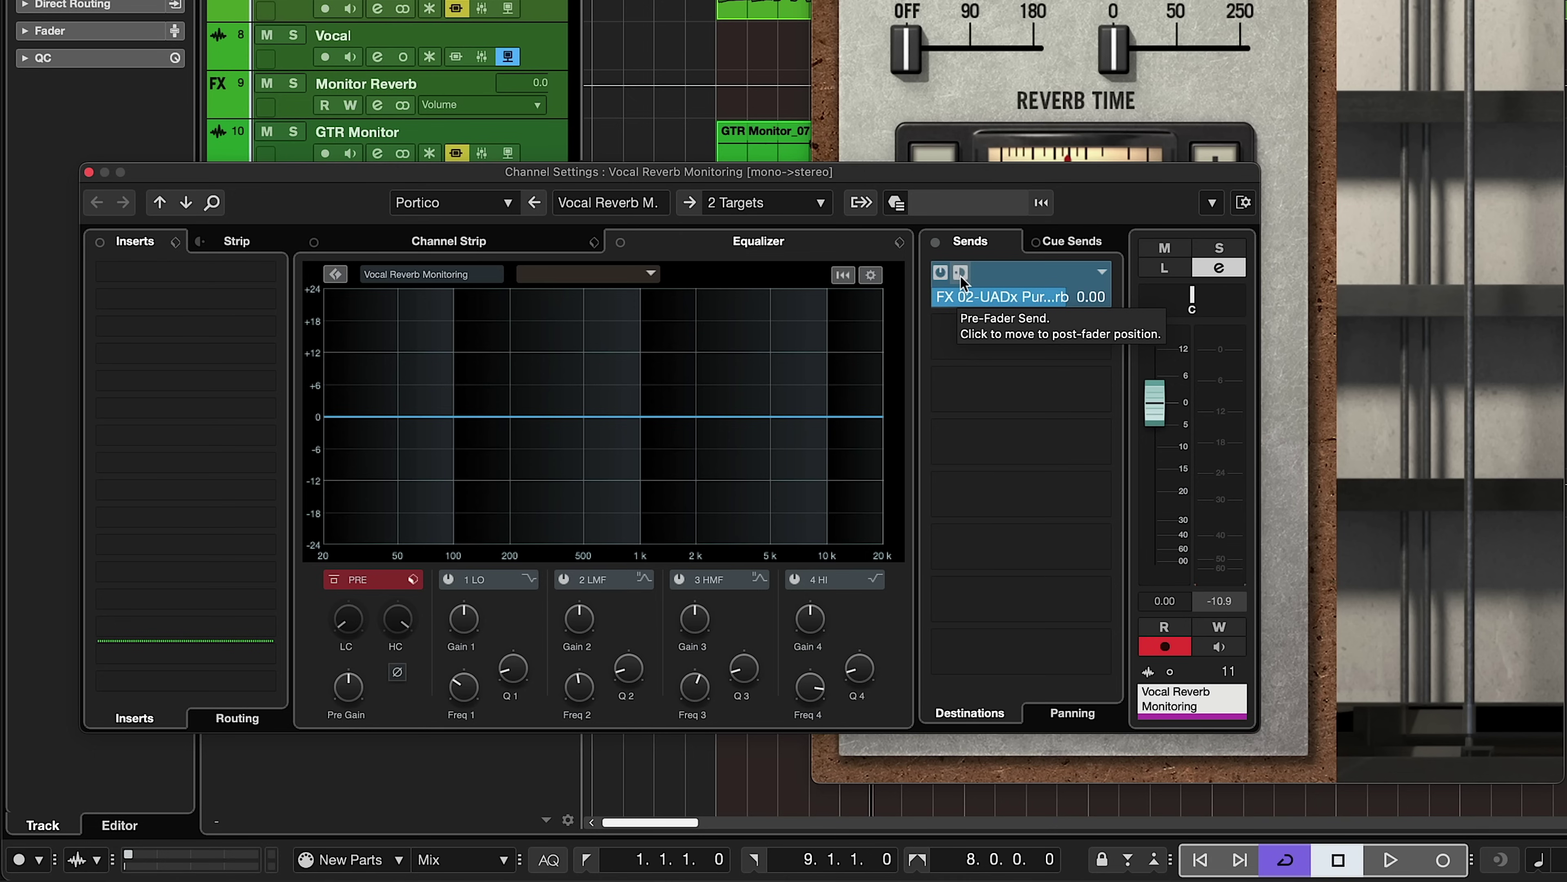
pyautogui.moveTo(1049, 297); pyautogui.dragTo(1045, 321)
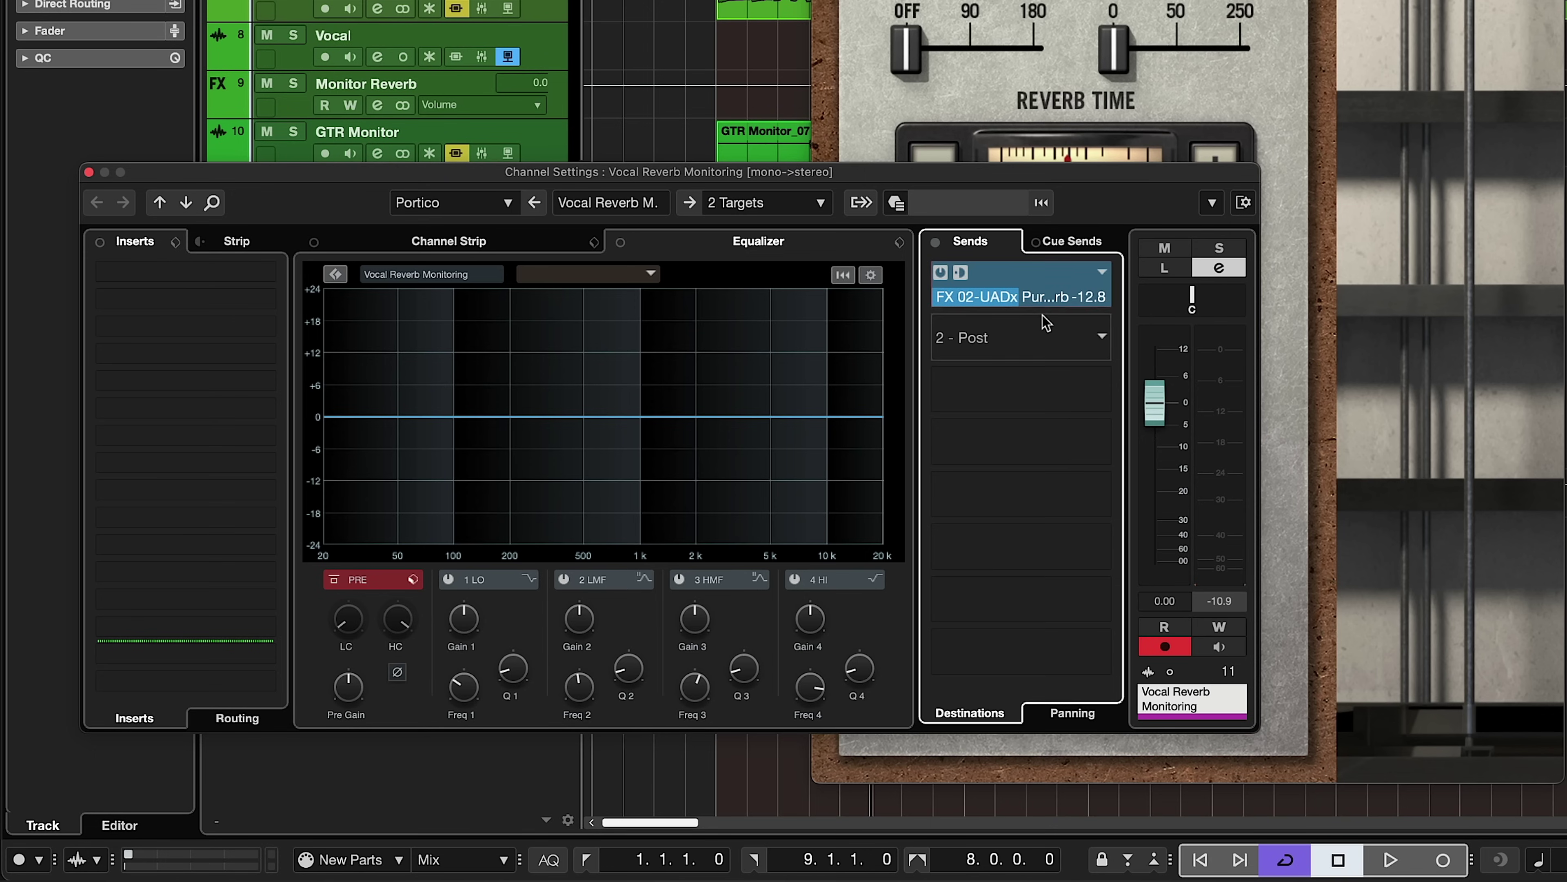
# - Raise the vocal's Monitor Reverb 01 send to -16 dB with monitoring on, then switch monitoring off
pyautogui.click(1213, 647)
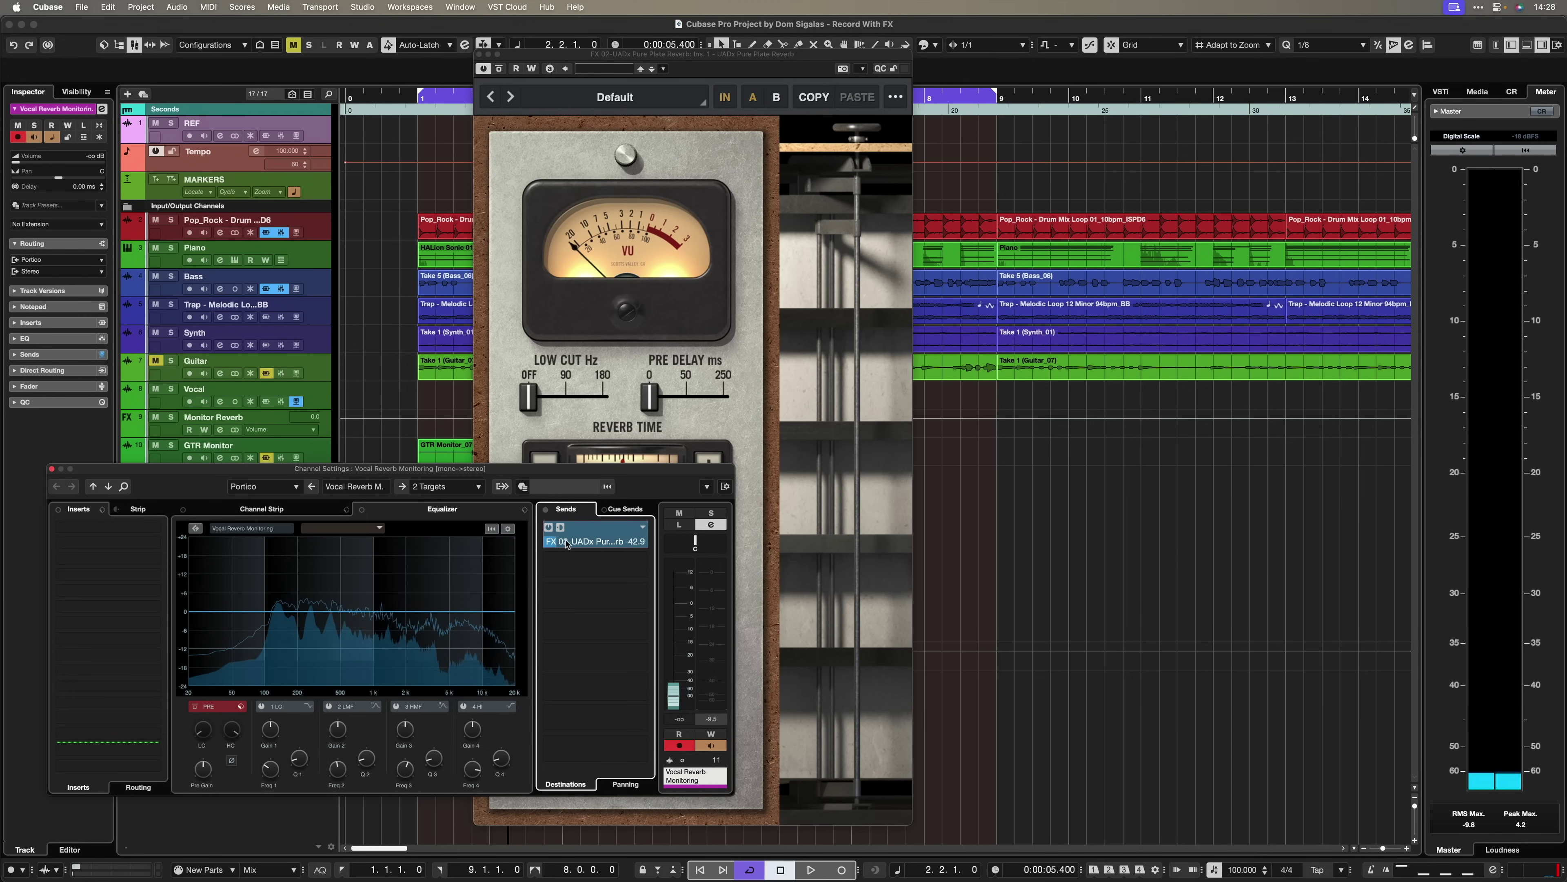
pyautogui.moveTo(584, 543); pyautogui.dragTo(588, 543)
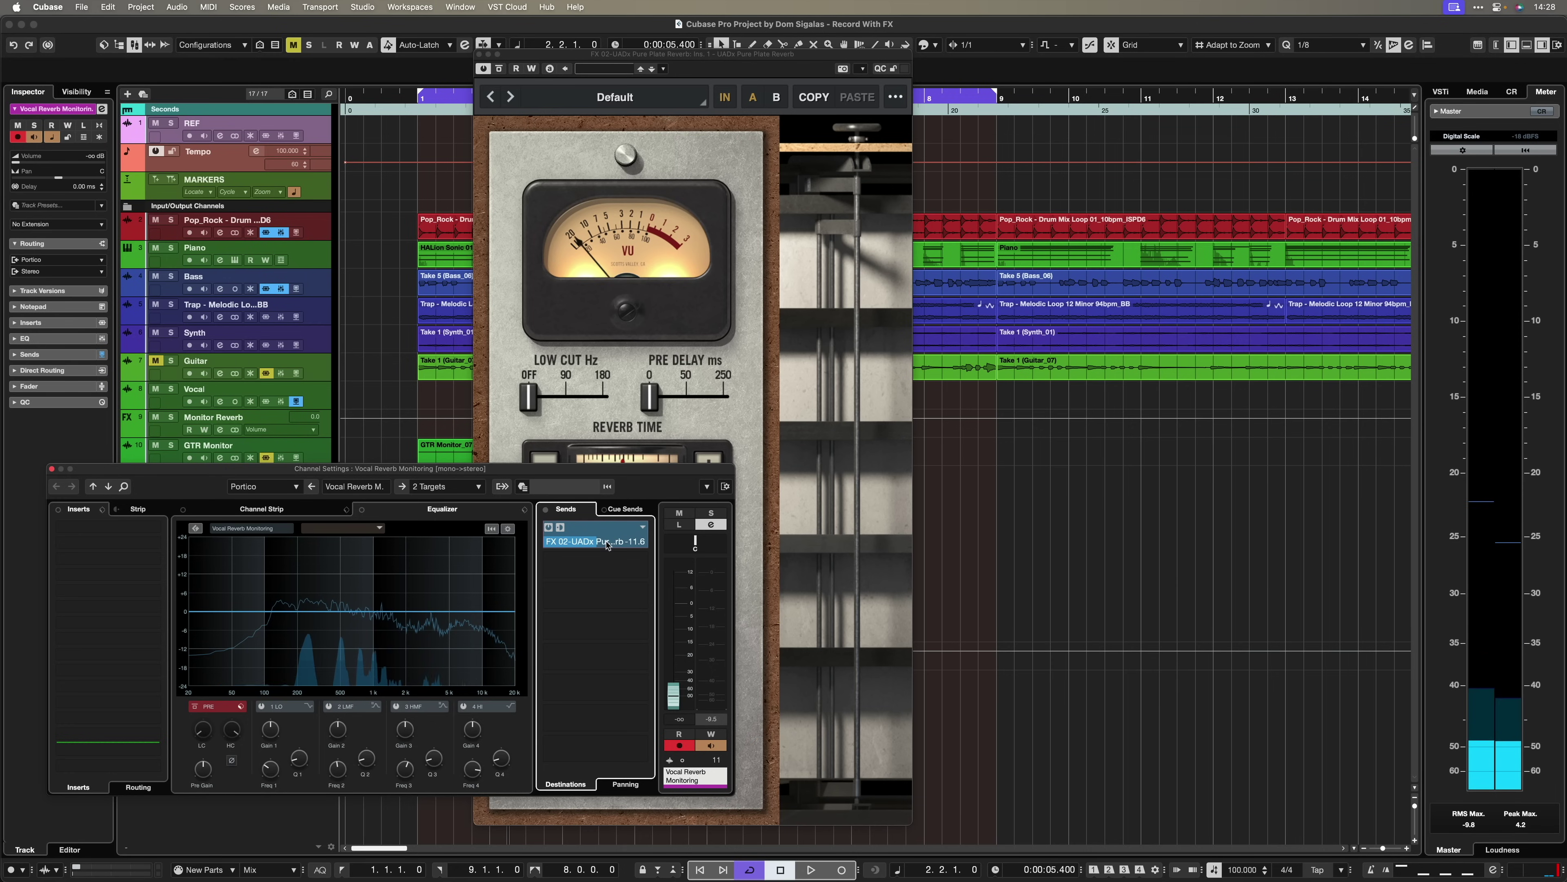
pyautogui.click(708, 745)
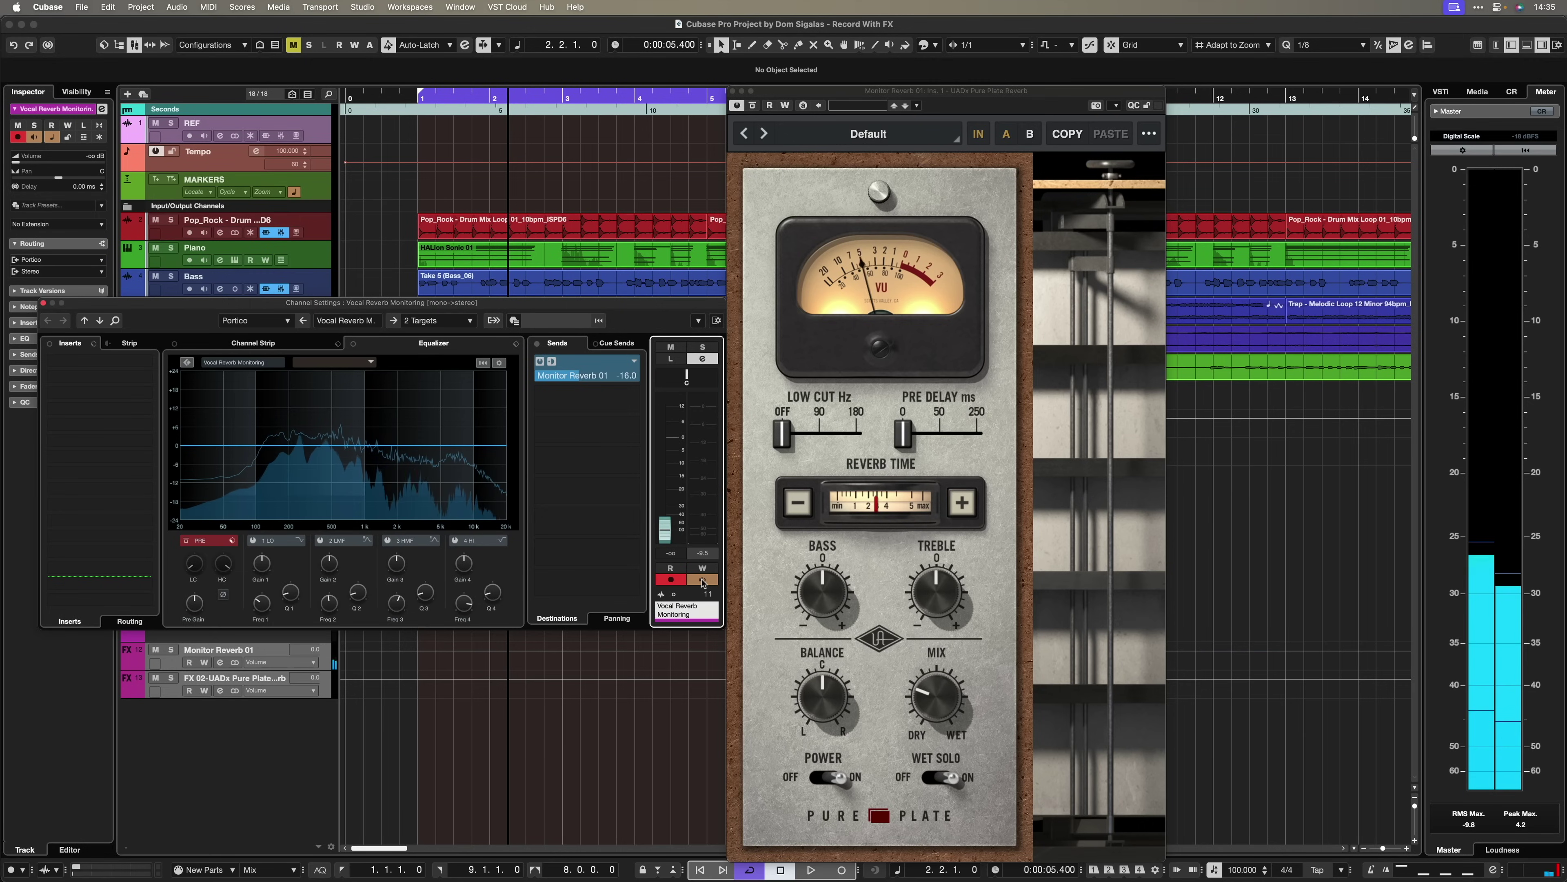
pyautogui.click(702, 580)
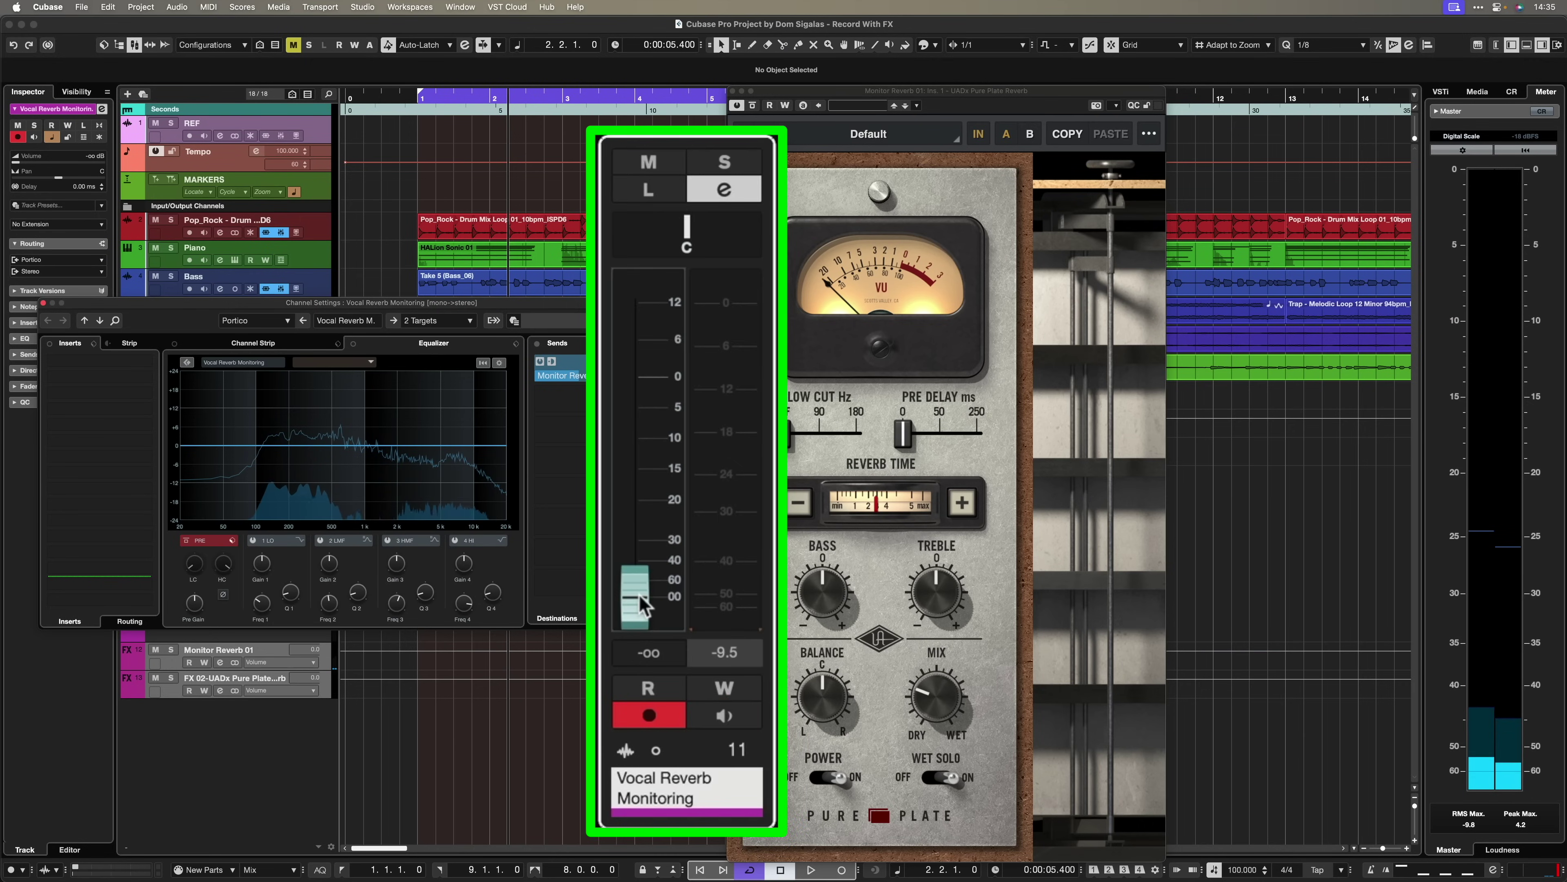